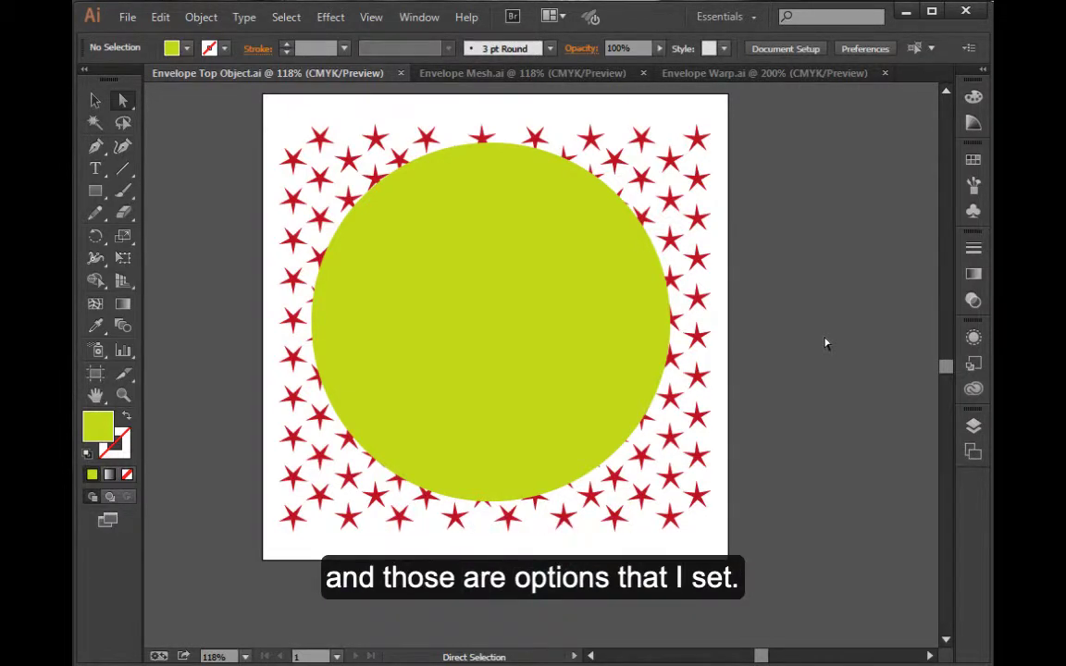
Review the Envelope Options settings for envelope distortions and leave them without making changes
{"action": "left_click", "coordinate": [199, 18]}
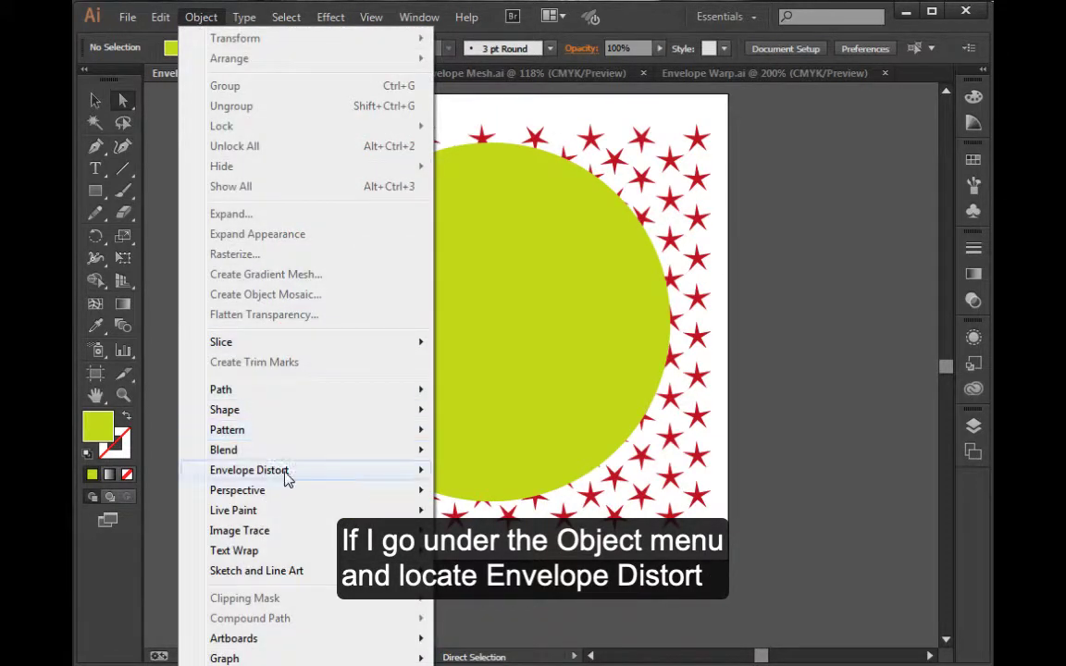
{"action": "mouse_move", "coordinate": [286, 477]}
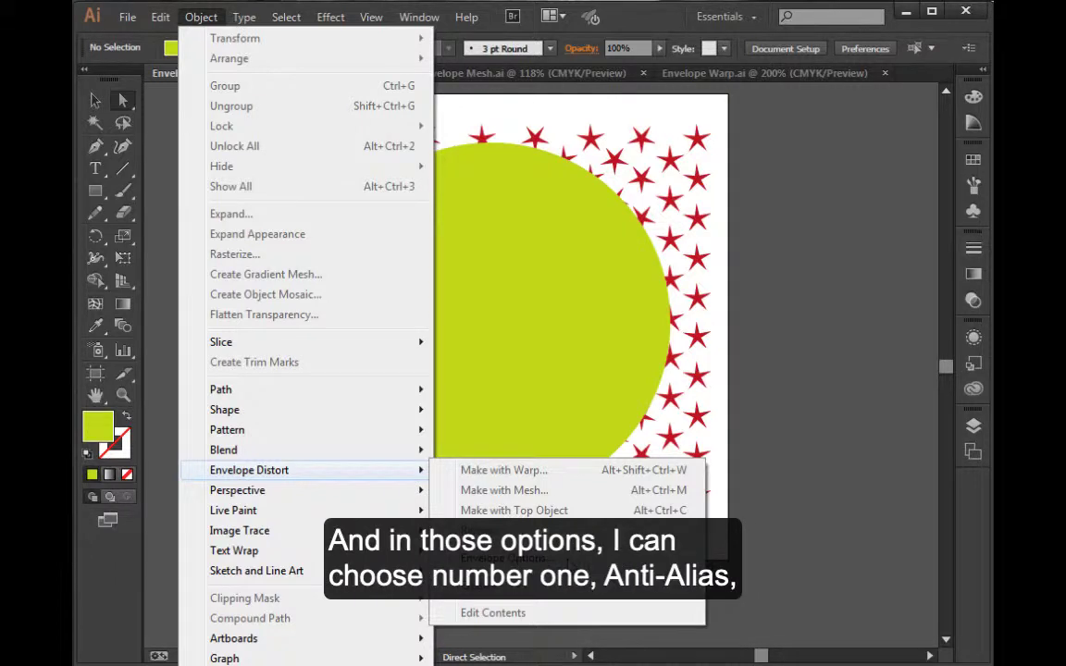
{"action": "left_click", "coordinate": [495, 559]}
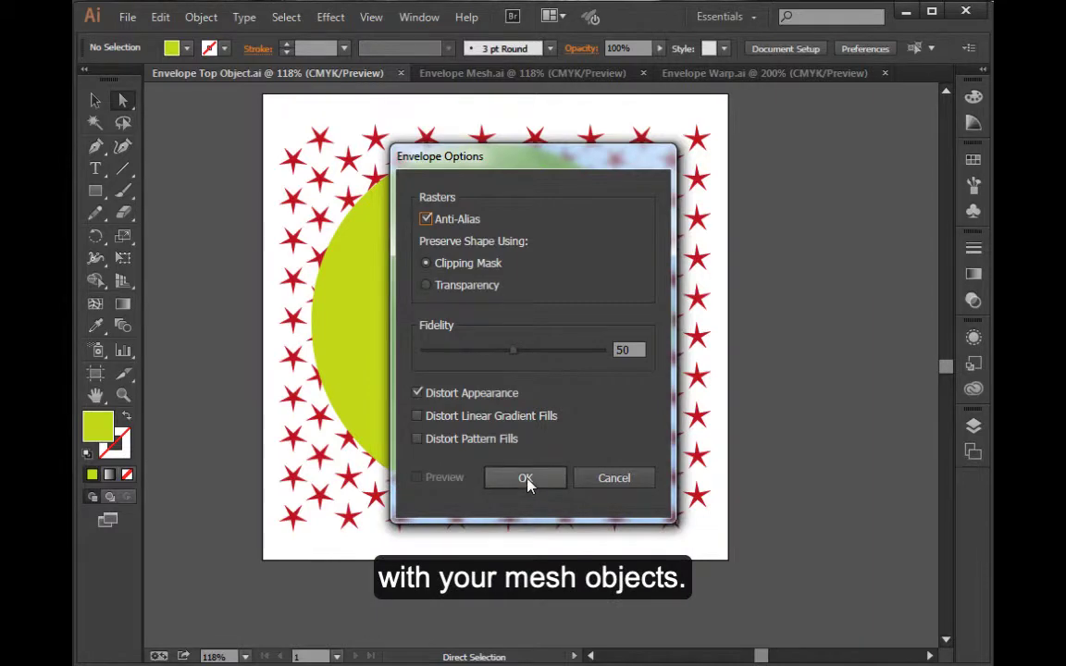
{"action": "left_click", "coordinate": [610, 479]}
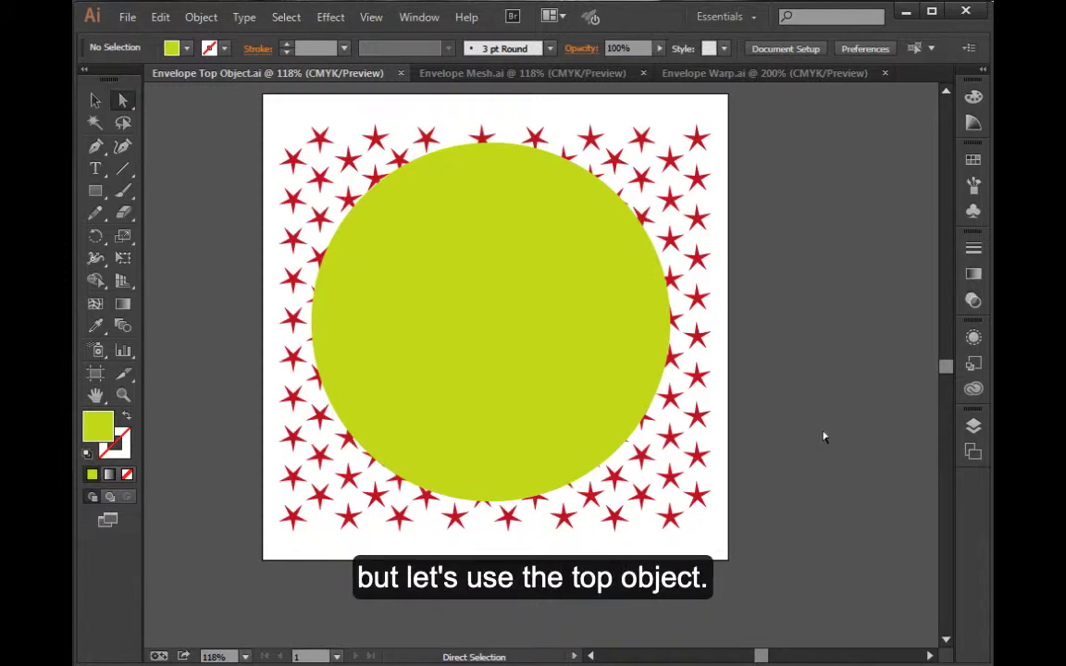
Select the green circle and all the red stars and make an envelope distortion with the top object
{"action": "left_click", "coordinate": [521, 335]}
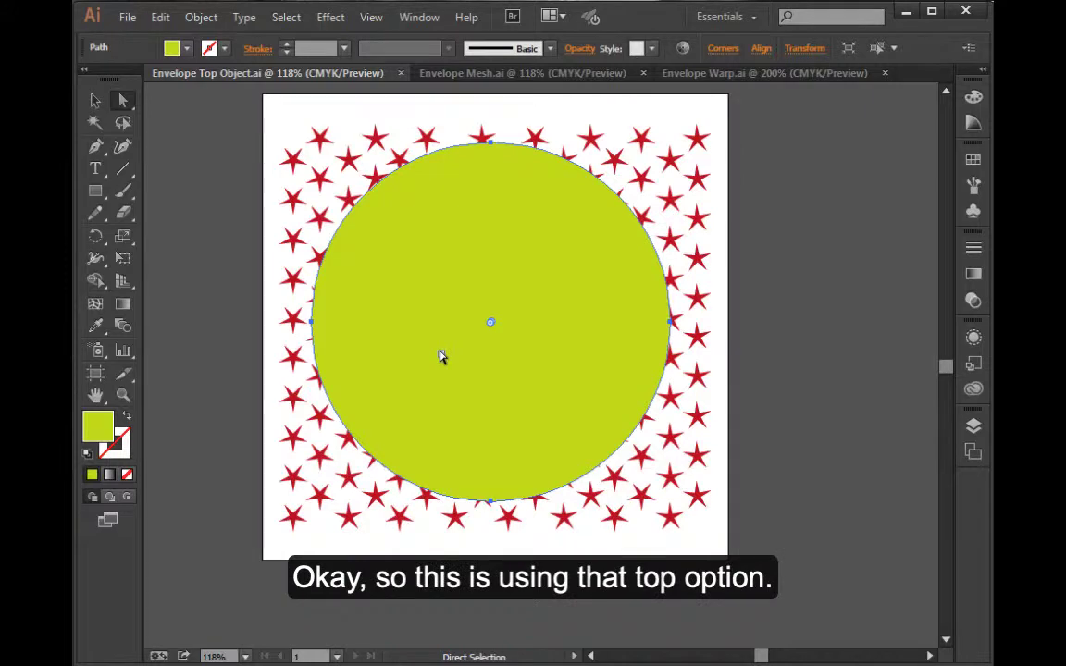
{"action": "left_click_drag", "start_coordinate": [222, 113], "coordinate": [687, 549]}
{"action": "key", "text": "ctrl+a"}
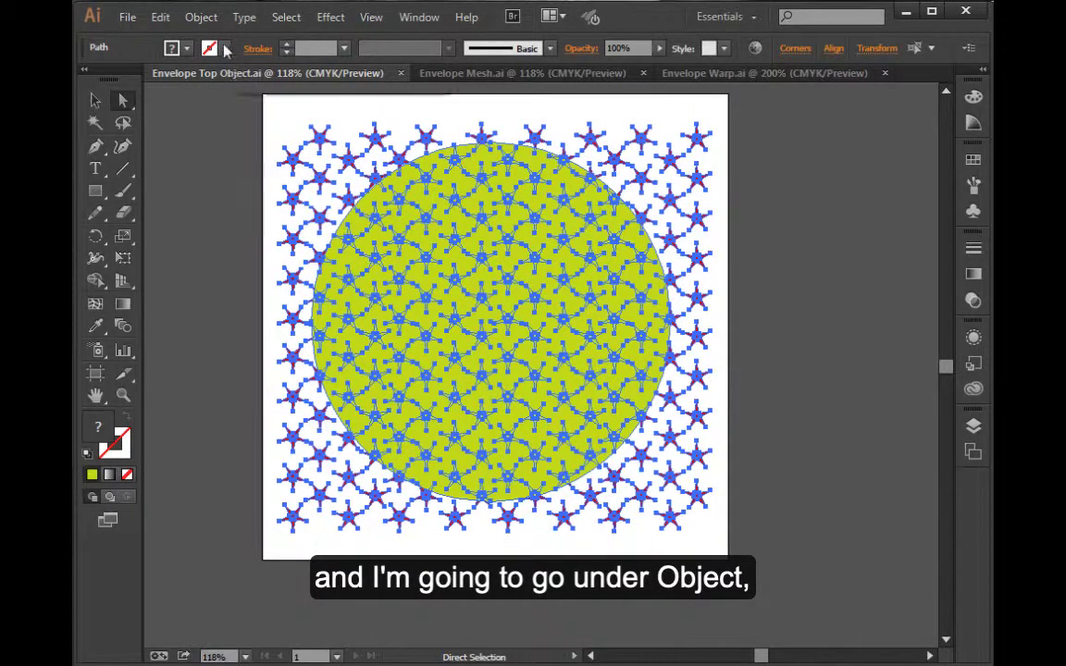
{"action": "left_click", "coordinate": [201, 17]}
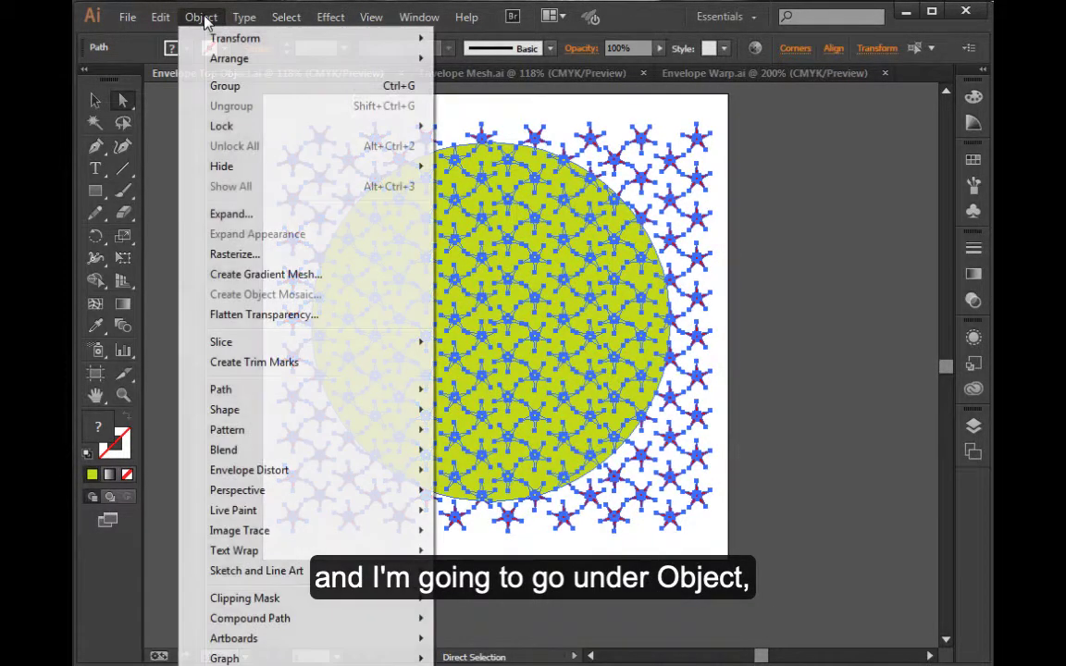
{"action": "mouse_move", "coordinate": [285, 476]}
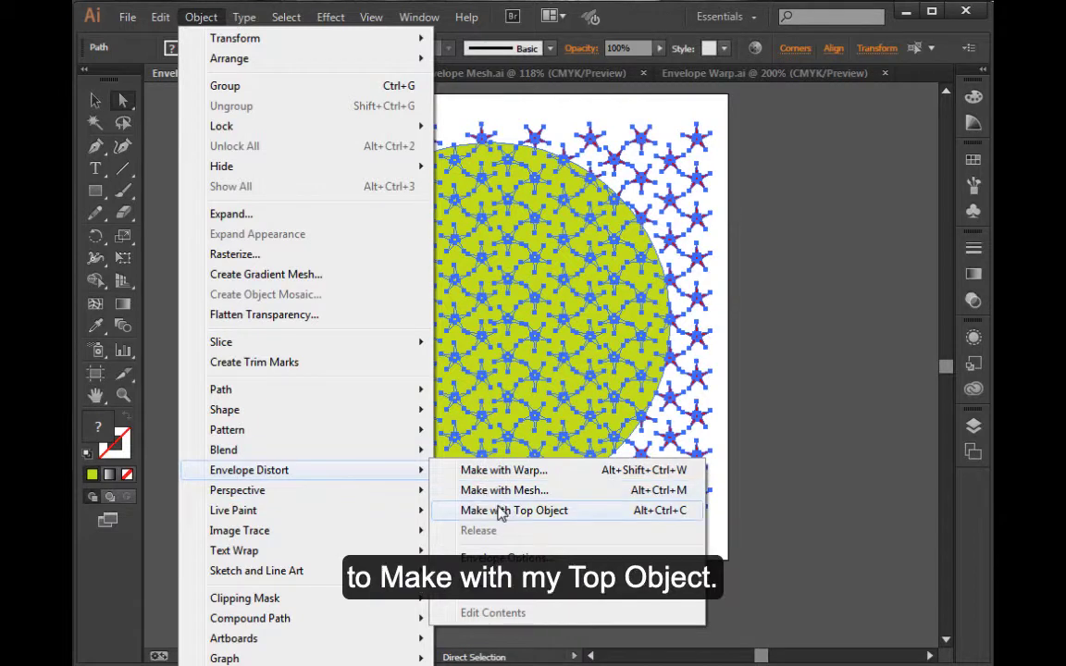
{"action": "left_click", "coordinate": [555, 510]}
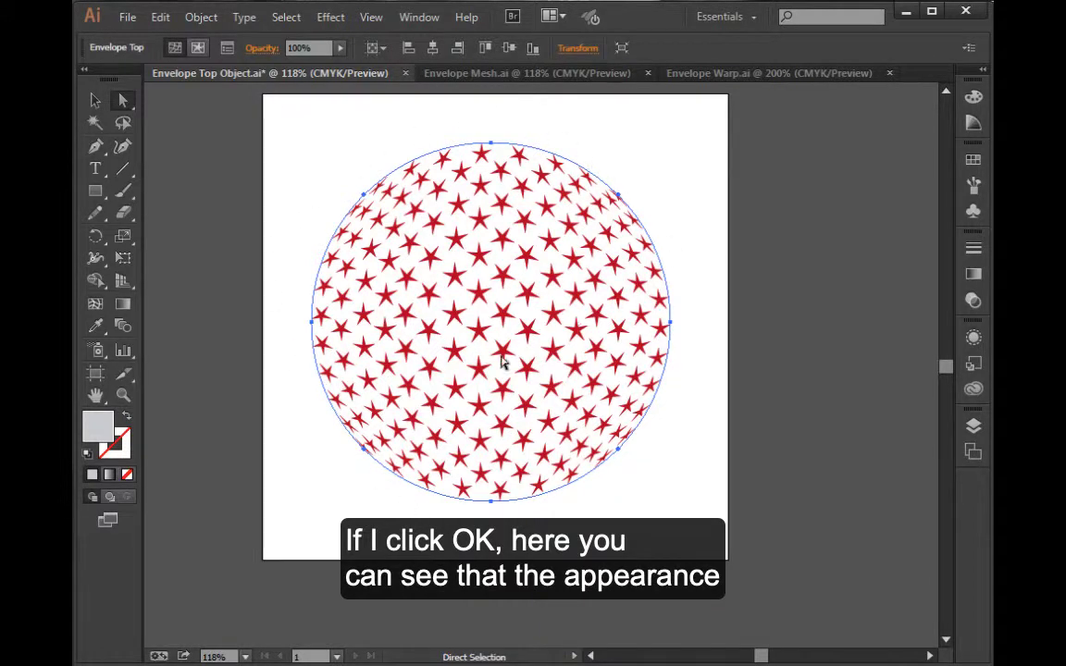
{"action": "left_click", "coordinate": [655, 500]}
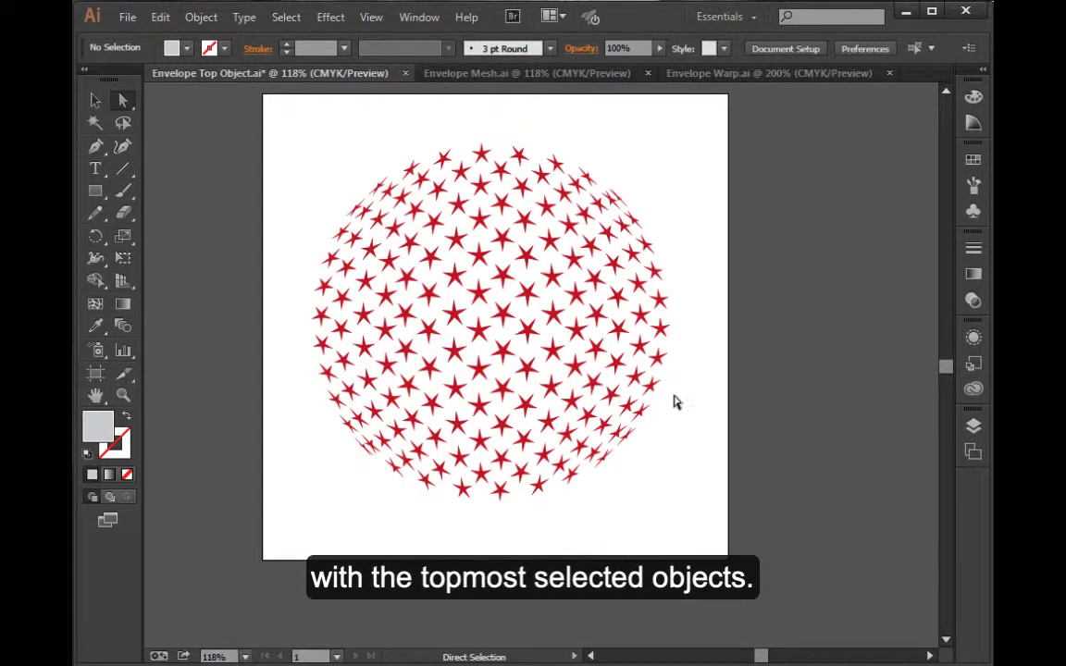
In Envelope Mesh.ai, select all the black stripes and make an envelope mesh with 4 rows and 4 columns
{"action": "left_click", "coordinate": [456, 78]}
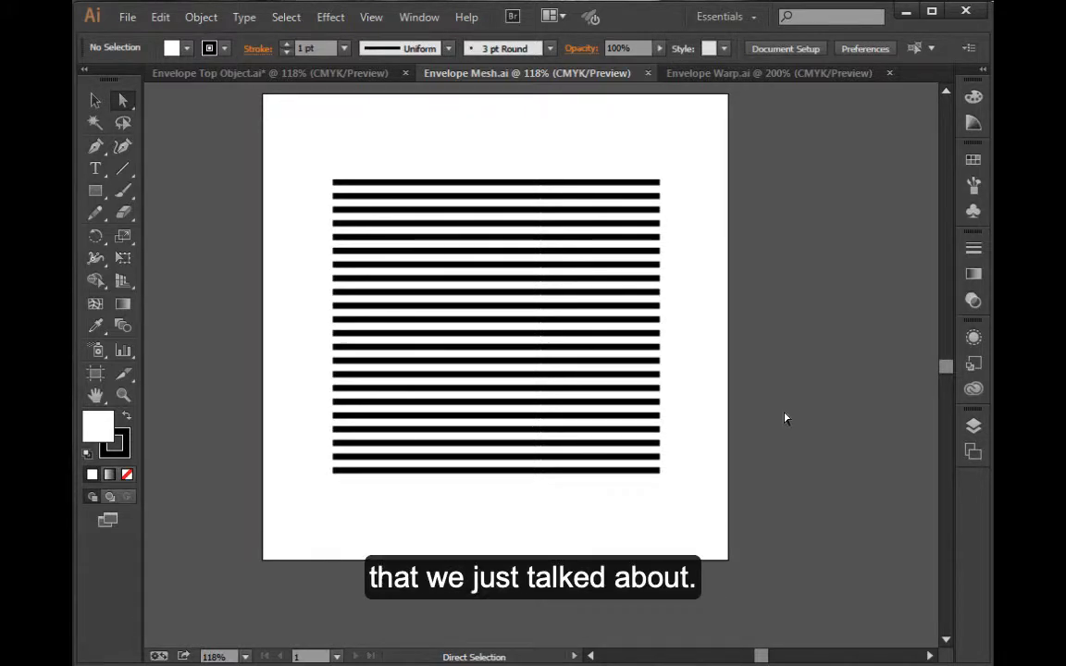
{"action": "left_click_drag", "start_coordinate": [295, 133], "coordinate": [675, 490]}
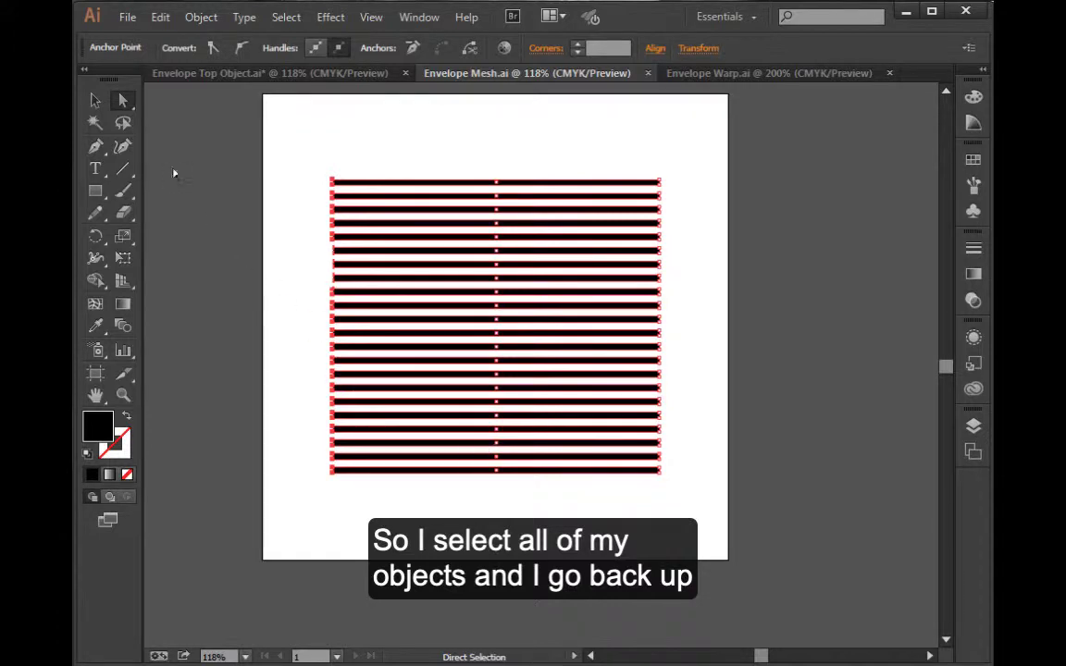
{"action": "left_click", "coordinate": [209, 22]}
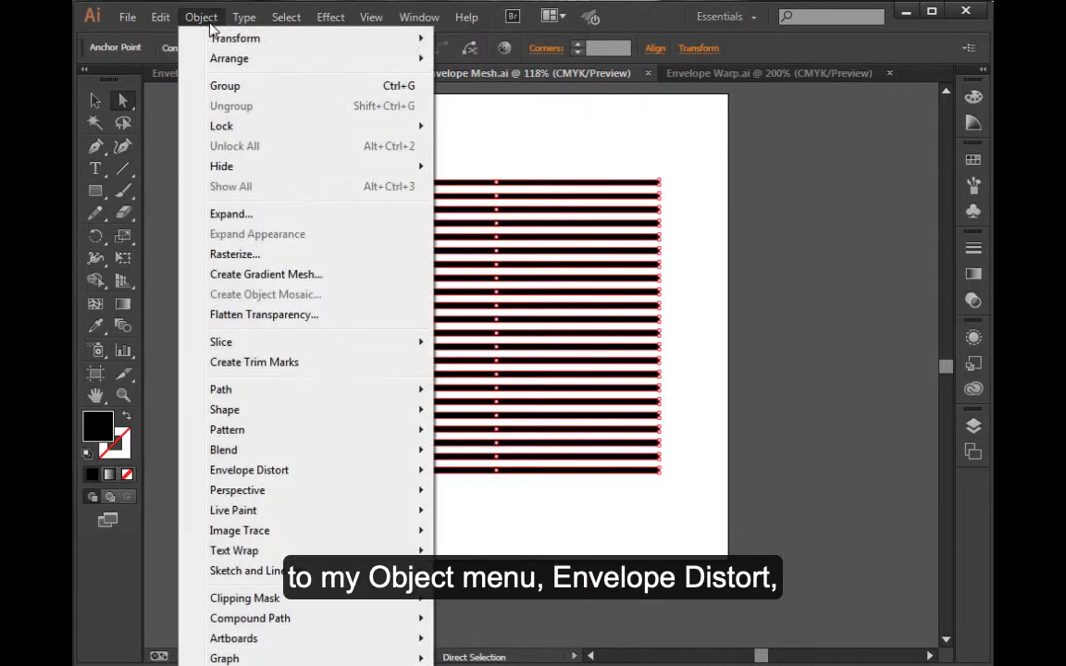
{"action": "mouse_move", "coordinate": [315, 470]}
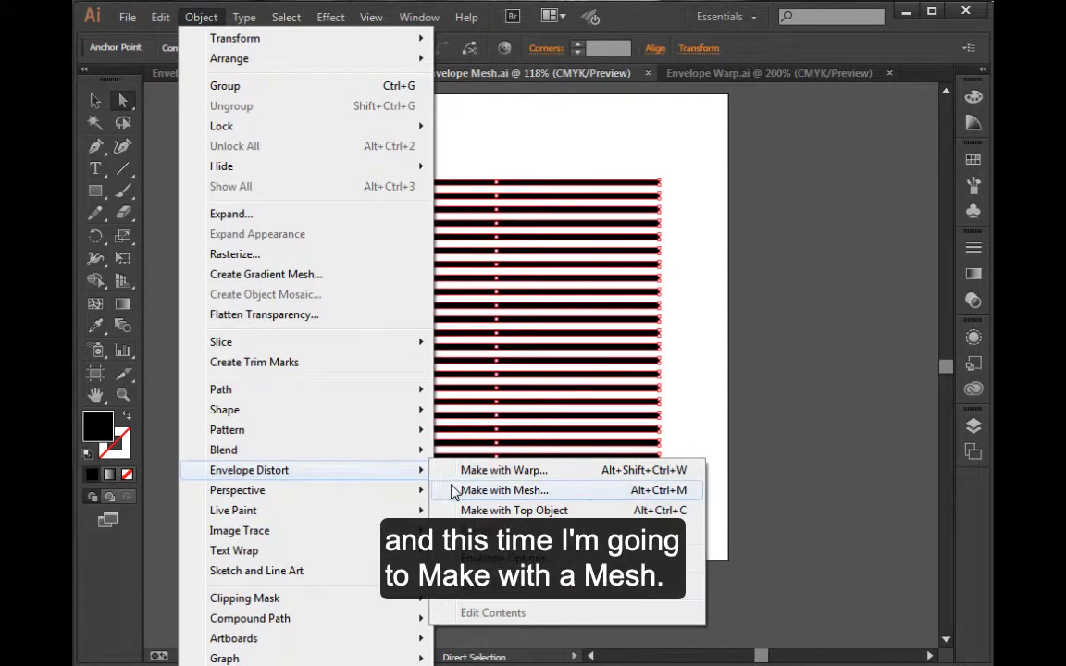
{"action": "left_click", "coordinate": [568, 497]}
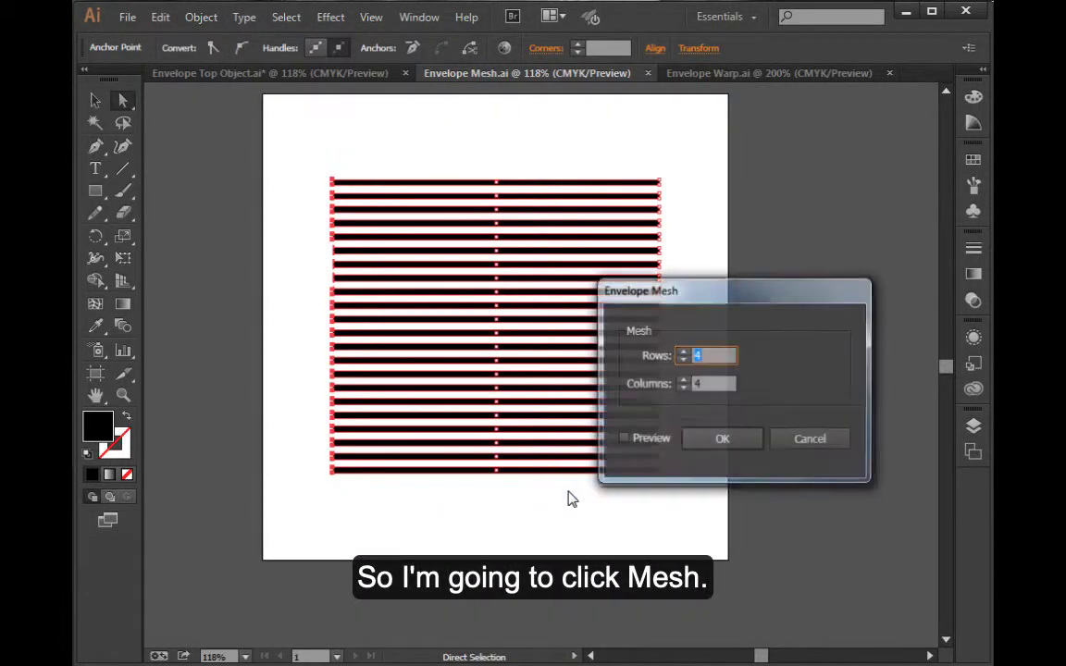
{"action": "left_click", "coordinate": [624, 440]}
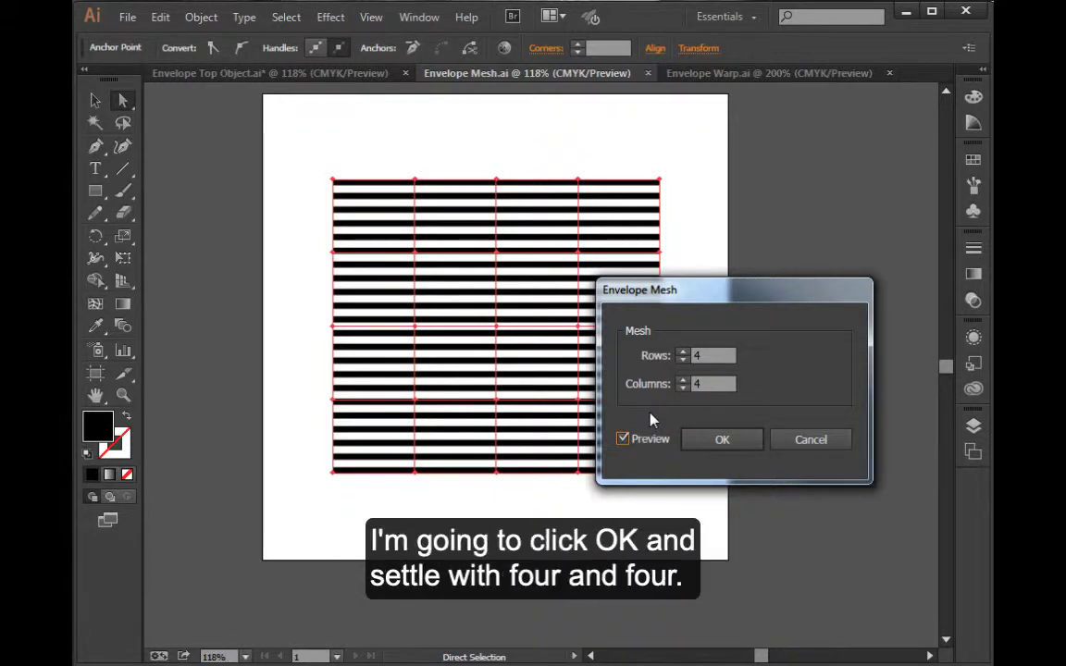
{"action": "left_click", "coordinate": [723, 440]}
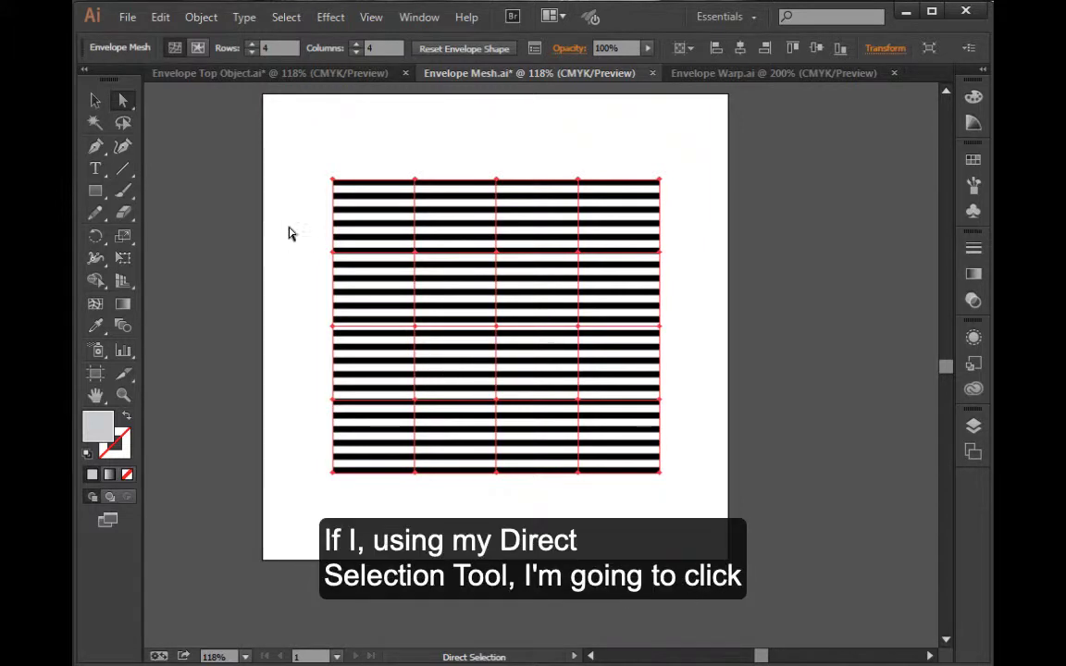
Raise the second column of mesh points to form a wave crest, and tilt one point's handle slightly downward in the second row
{"action": "left_click", "coordinate": [343, 132]}
{"action": "left_click_drag", "start_coordinate": [391, 111], "coordinate": [437, 516]}
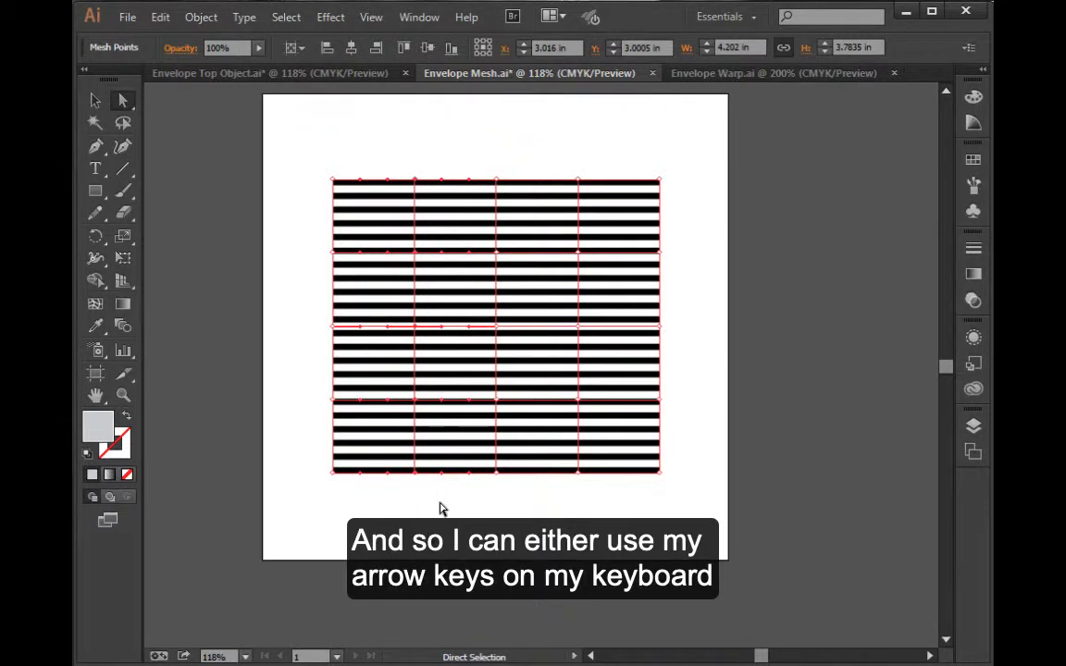
{"action": "key", "text": "Up"}
{"action": "key", "text": "Up"}
{"action": "key", "text": "Up"}
{"action": "key", "text": "Up"}
{"action": "key", "text": "Up"}
{"action": "key", "text": "Up"}
{"action": "key", "text": "Up"}
{"action": "key", "text": "Up"}
{"action": "key", "text": "Up"}
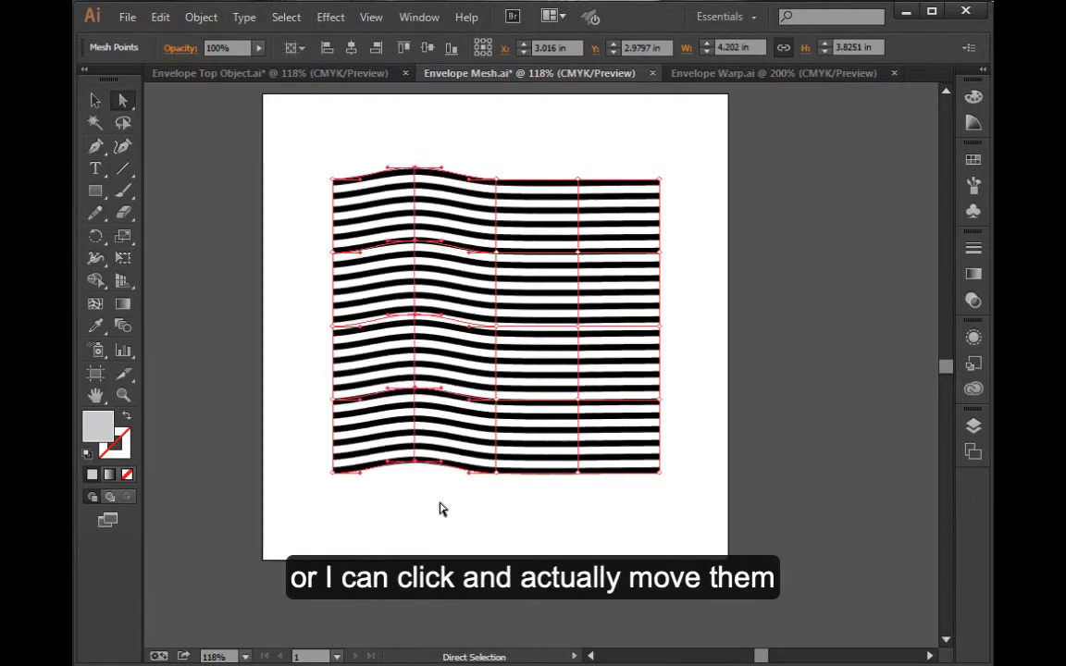
{"action": "key", "text": "Up"}
{"action": "key", "text": "Up"}
{"action": "key", "text": "Up"}
{"action": "key", "text": "Up"}
{"action": "key", "text": "Up"}
{"action": "key", "text": "Up"}
{"action": "key", "text": "Up"}
{"action": "key", "text": "Up"}
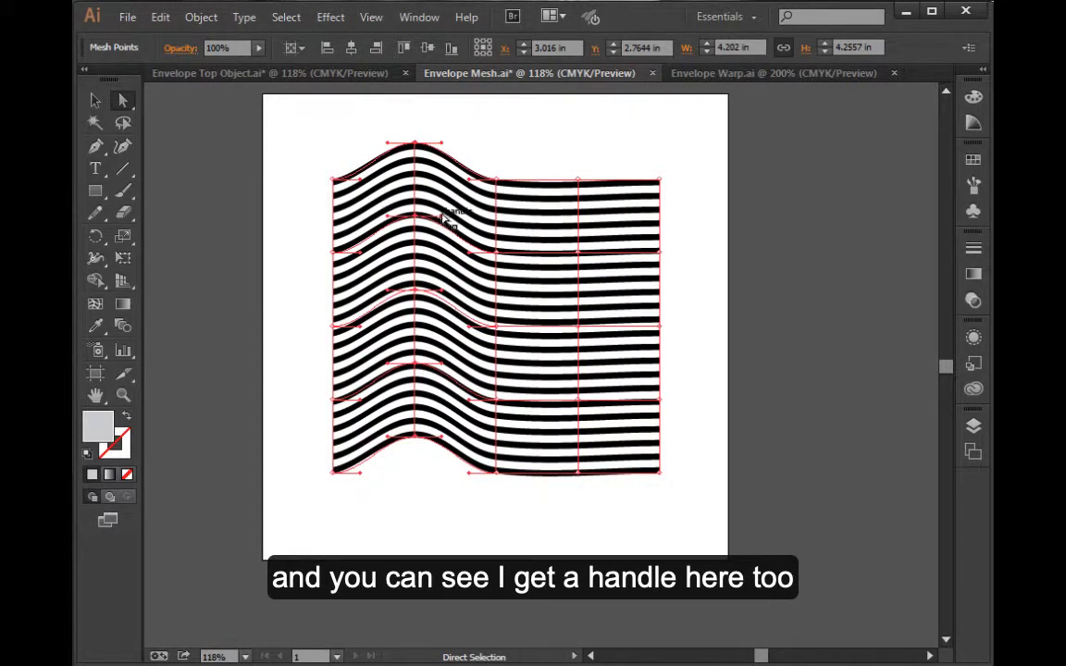
{"action": "mouse_move", "coordinate": [443, 217]}
{"action": "left_mouse_down"}
{"action": "mouse_move", "coordinate": [440, 234]}
{"action": "mouse_move", "coordinate": [449, 230]}
{"action": "left_mouse_up"}
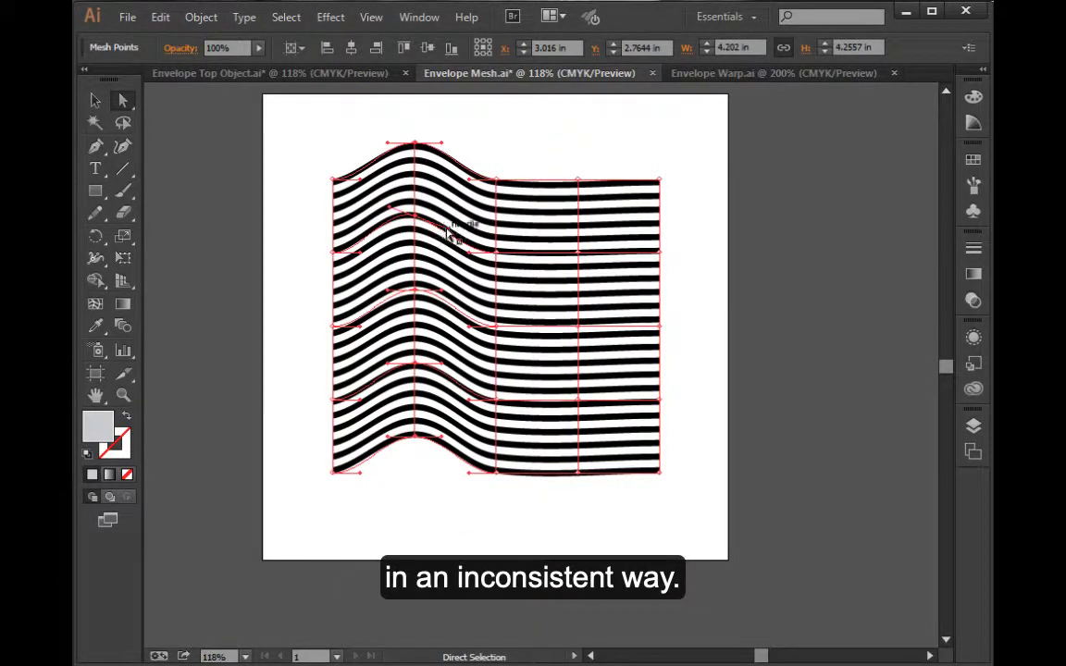
Raise the fourth column of mesh points level with the first wave crest and deselect the stripes
{"action": "left_click_drag", "start_coordinate": [563, 139], "coordinate": [591, 531]}
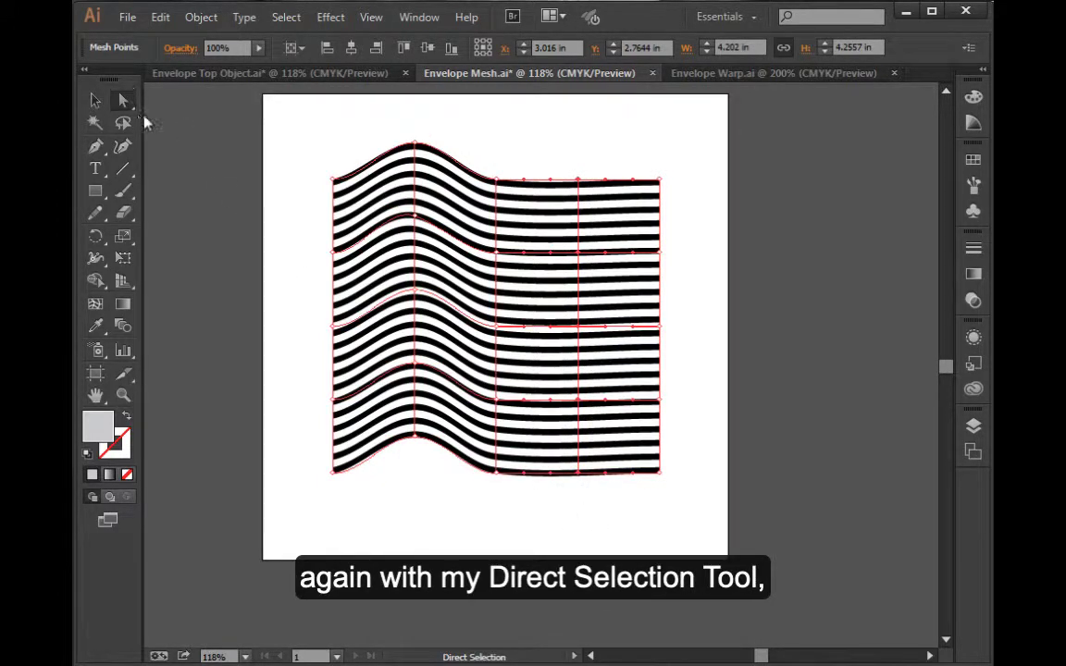
{"action": "key", "text": "Up"}
{"action": "key", "text": "Up"}
{"action": "key", "text": "Up"}
{"action": "key", "text": "Up"}
{"action": "key", "text": "Up"}
{"action": "key", "text": "Up"}
{"action": "key", "text": "Up"}
{"action": "key", "text": "Up"}
{"action": "key", "text": "Up"}
{"action": "key", "text": "Up"}
{"action": "key", "text": "Up"}
{"action": "key", "text": "Up"}
{"action": "key", "text": "Up"}
{"action": "key", "text": "Up"}
{"action": "key", "text": "Up"}
{"action": "key", "text": "Up"}
{"action": "key", "text": "Up"}
{"action": "key", "text": "Up"}
{"action": "key", "text": "Up"}
{"action": "key", "text": "Up"}
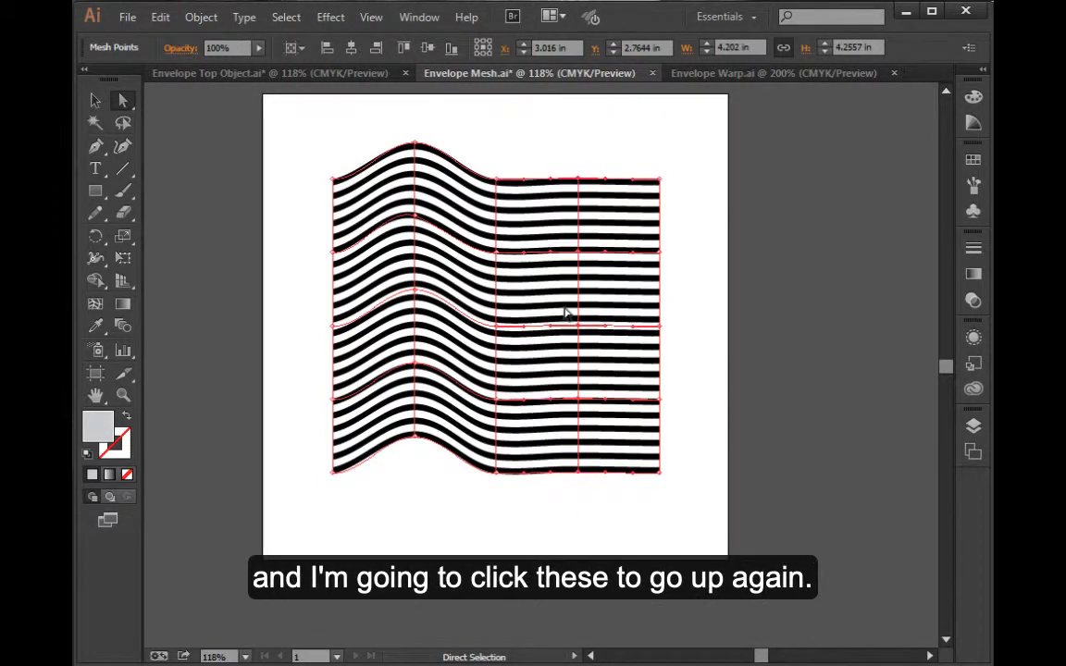
{"action": "key", "text": "Up"}
{"action": "key", "text": "Up"}
{"action": "key", "text": "Up"}
{"action": "key", "text": "Up"}
{"action": "key", "text": "Up"}
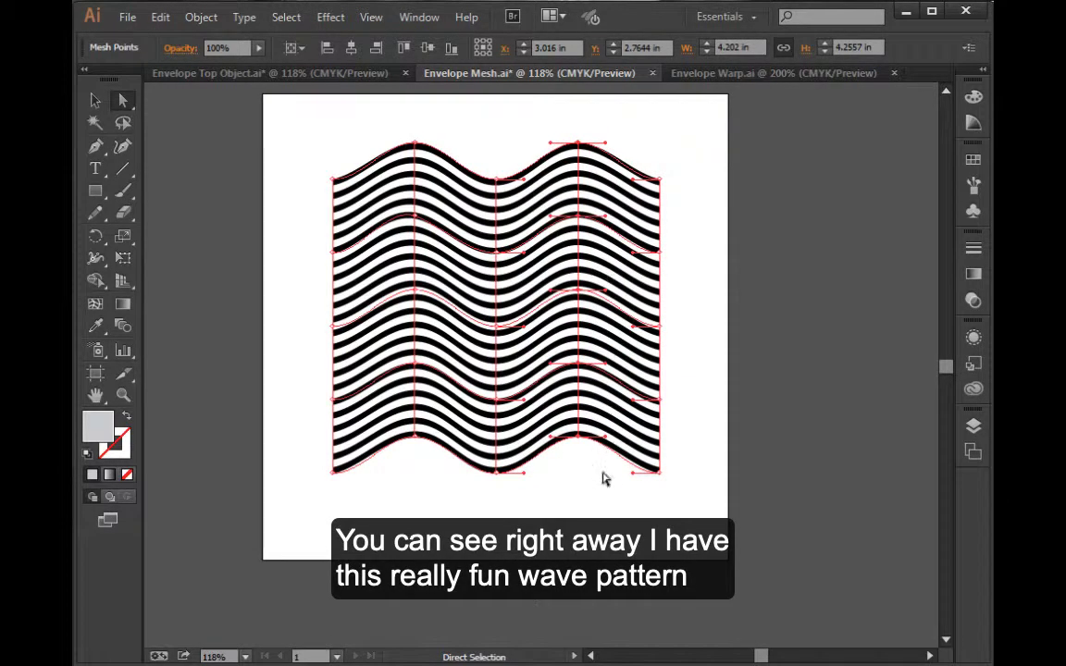
{"action": "key", "text": "ctrl+shift+a"}
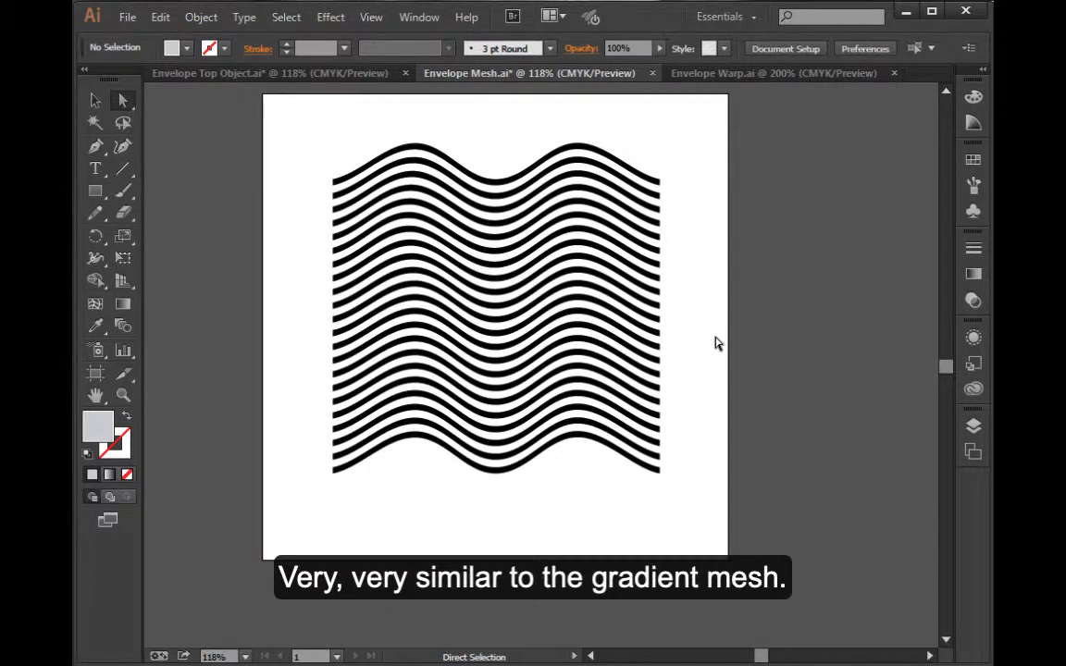
In Envelope Warp.ai, select all the checkerboard squares and start an envelope distortion made with a warp
{"action": "left_click", "coordinate": [818, 74]}
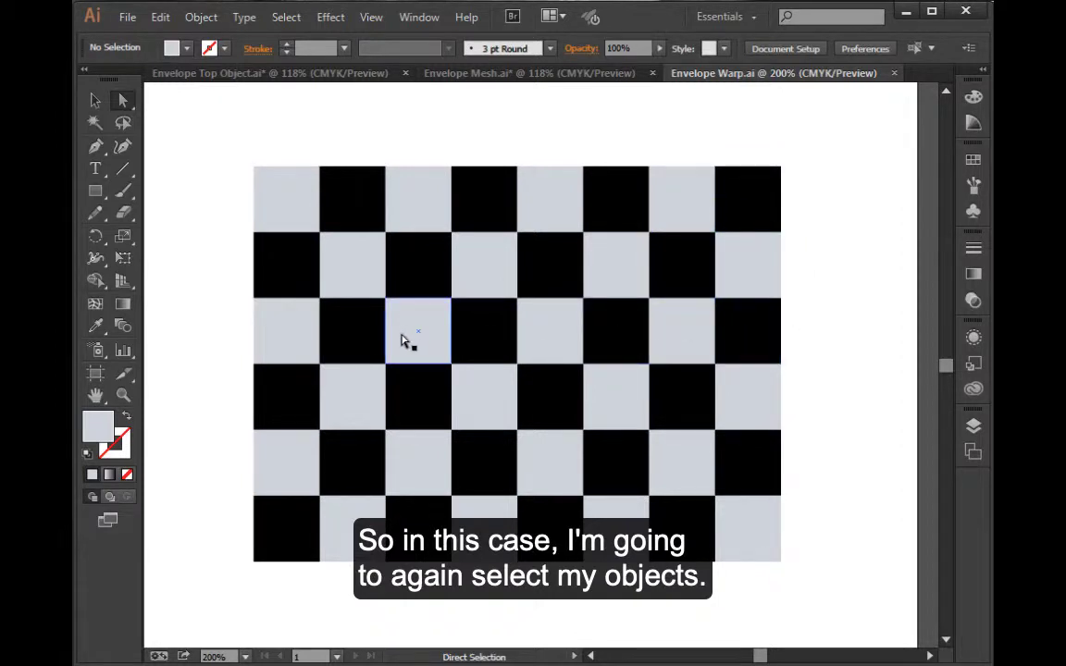
{"action": "left_click", "coordinate": [93, 104]}
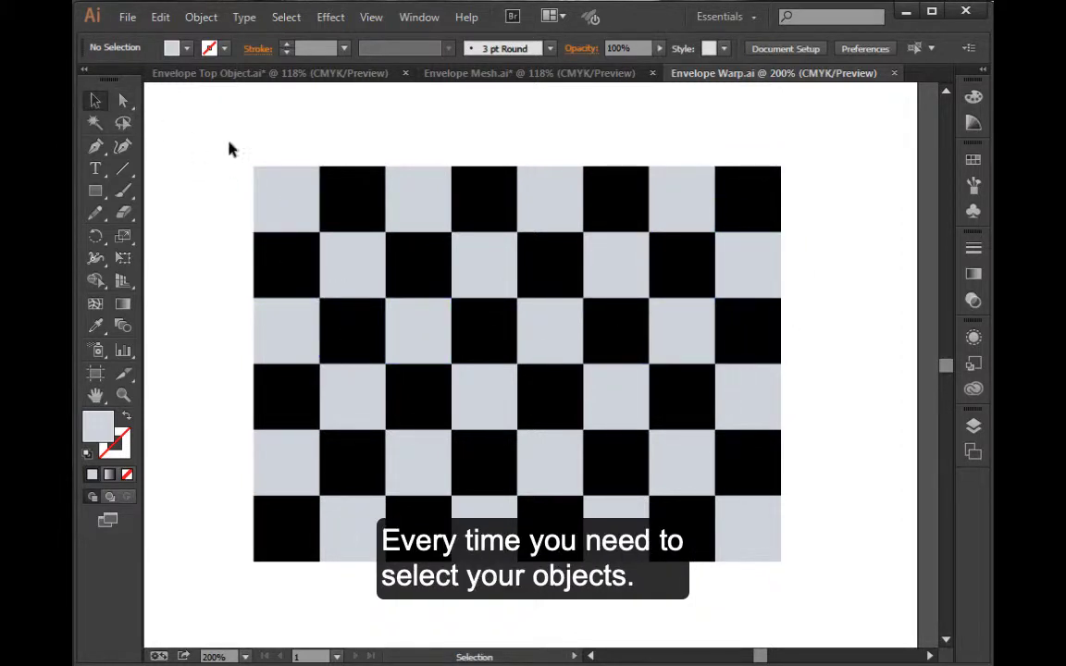
{"action": "left_click_drag", "start_coordinate": [211, 132], "coordinate": [803, 583]}
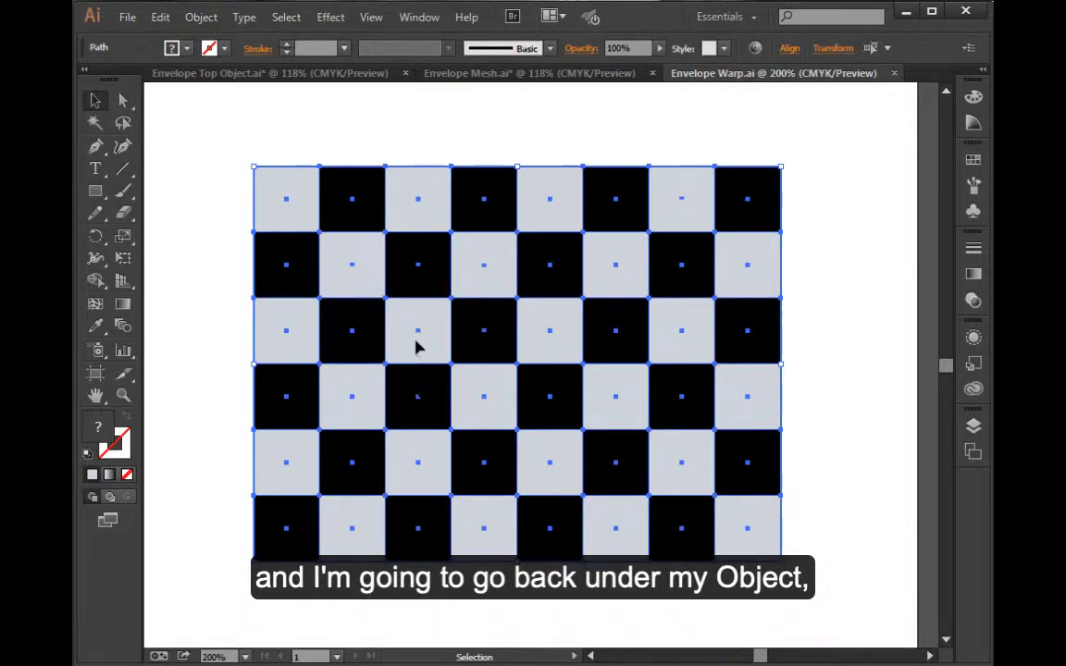
{"action": "left_click", "coordinate": [201, 16]}
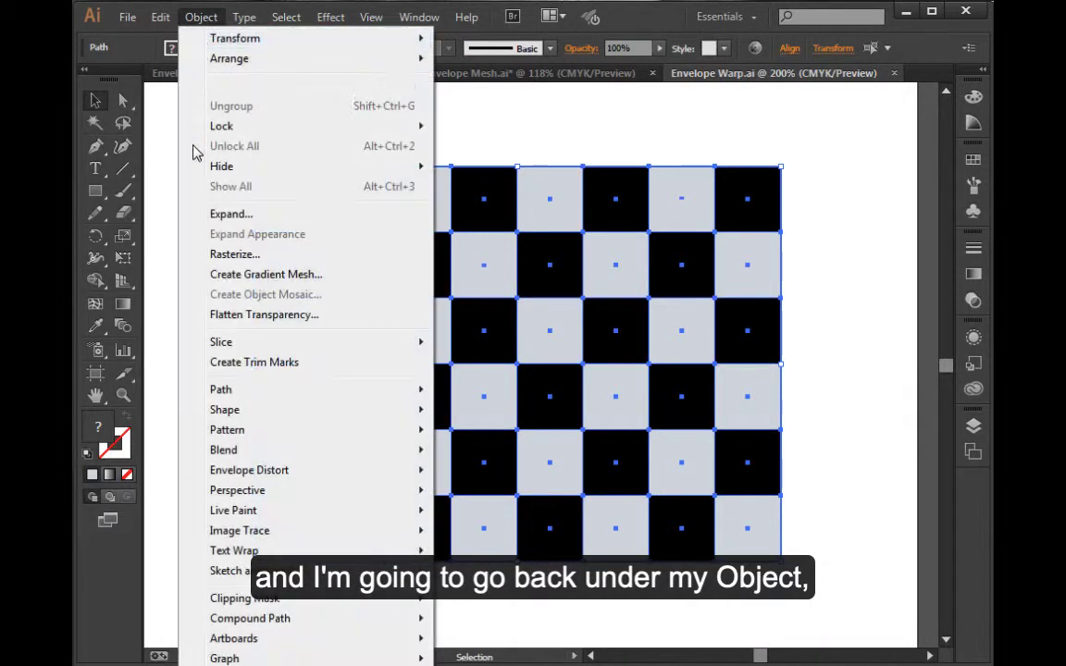
{"action": "mouse_move", "coordinate": [280, 471]}
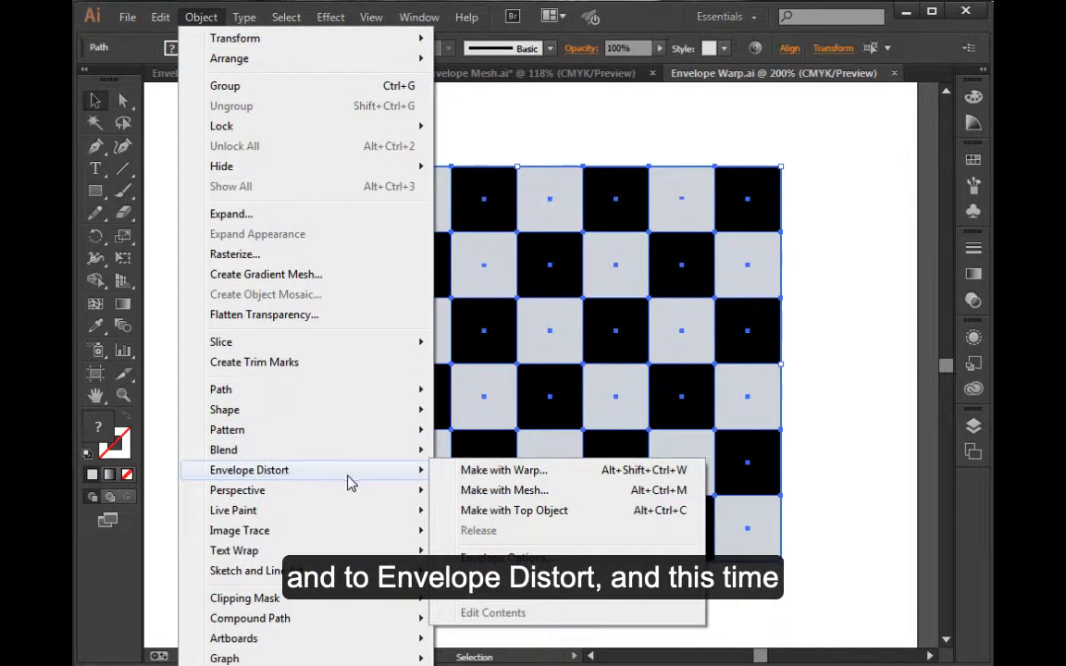
{"action": "left_click", "coordinate": [560, 473]}
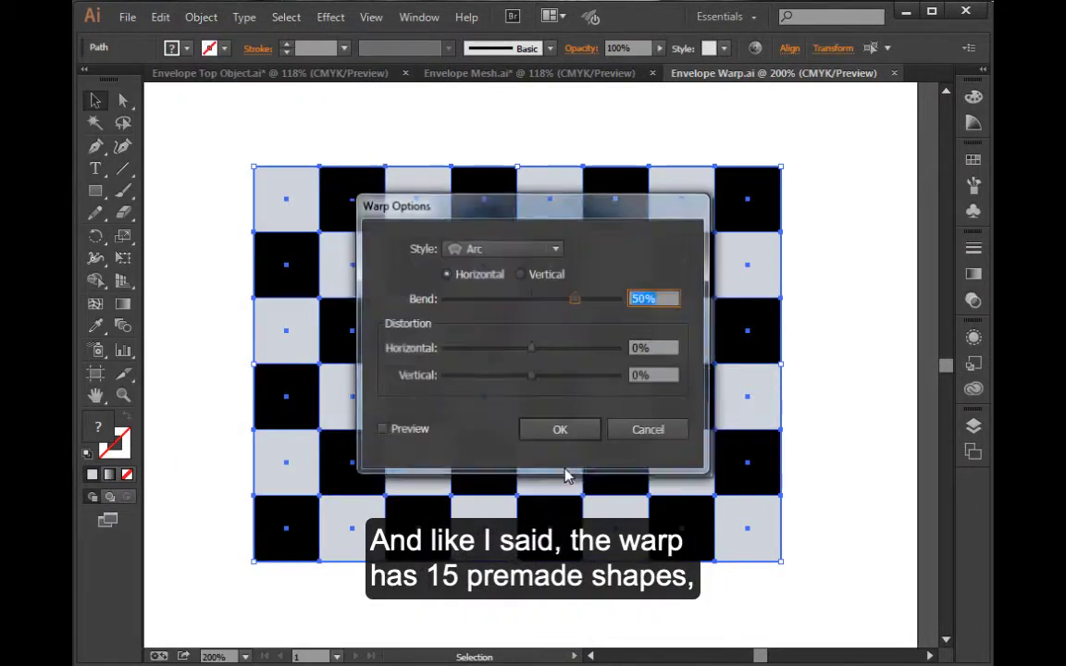
Preview the warp with the Fish style and set the horizontal distortion to 1% and the vertical distortion to -2%
{"action": "left_click", "coordinate": [555, 250]}
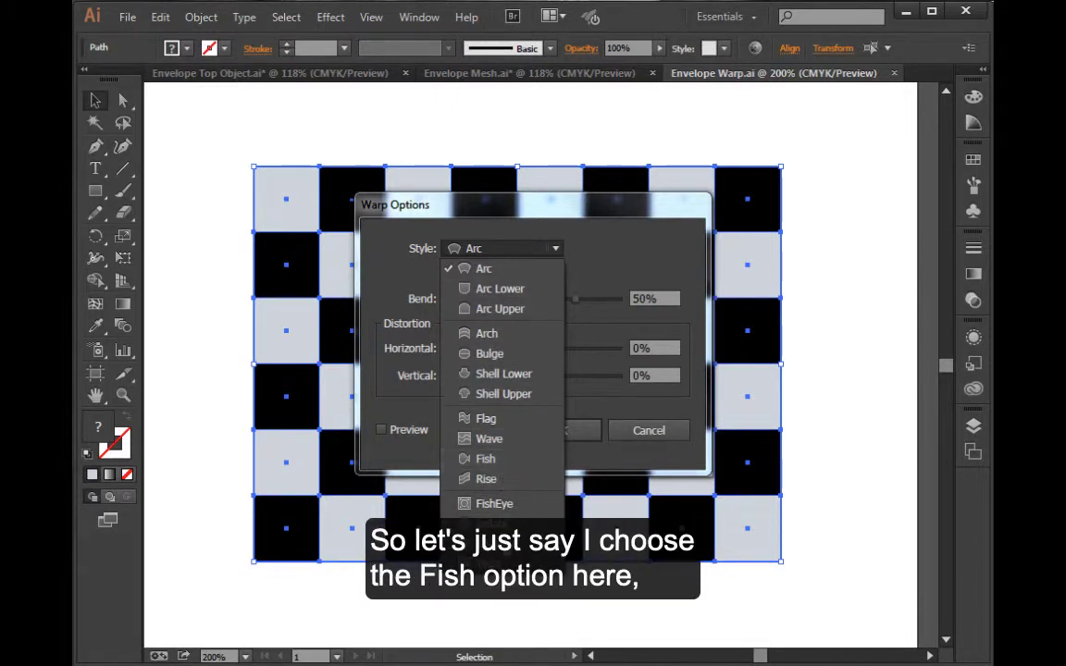
{"action": "left_click", "coordinate": [487, 458]}
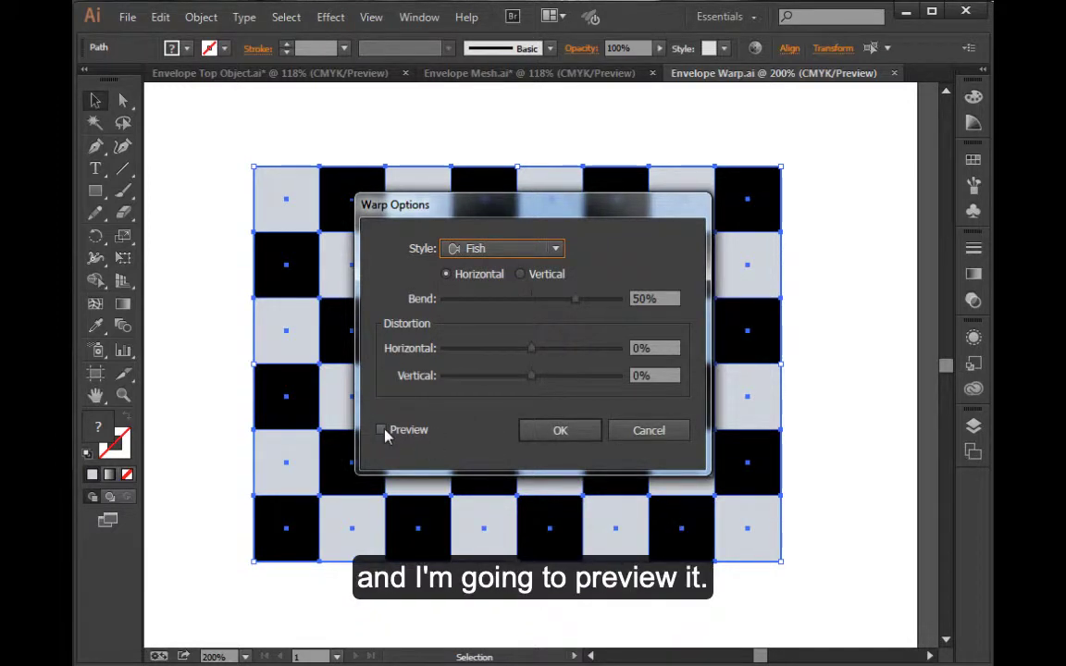
{"action": "left_click", "coordinate": [381, 430]}
{"action": "left_click_drag", "start_coordinate": [453, 222], "coordinate": [735, 259]}
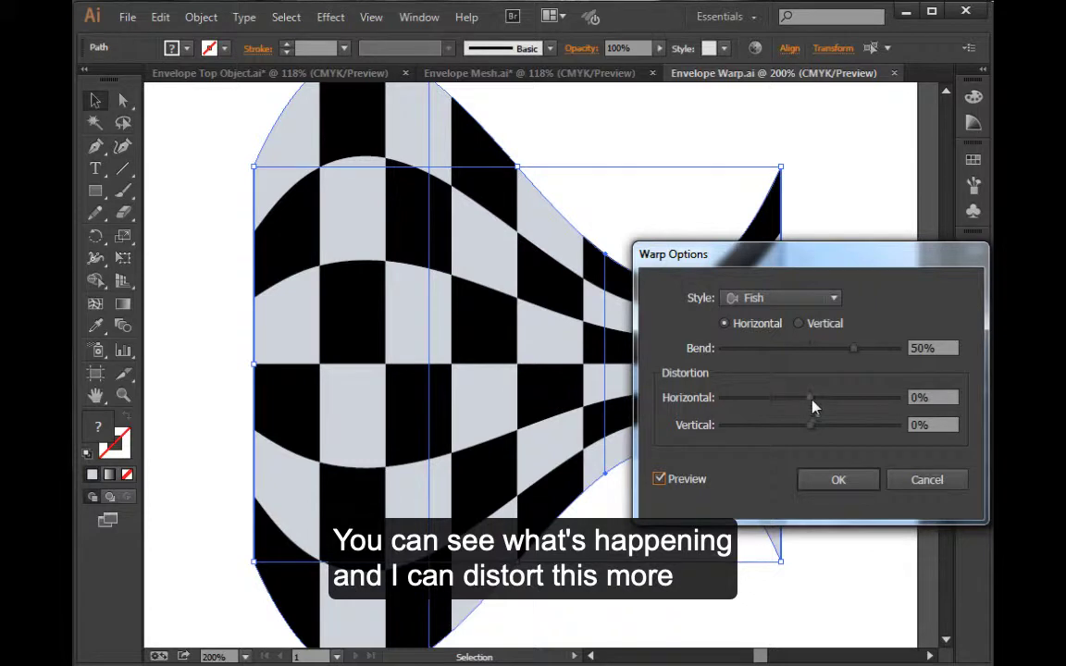
{"action": "left_click_drag", "start_coordinate": [814, 404], "coordinate": [882, 408]}
{"action": "left_click_drag", "start_coordinate": [802, 408], "coordinate": [808, 433]}
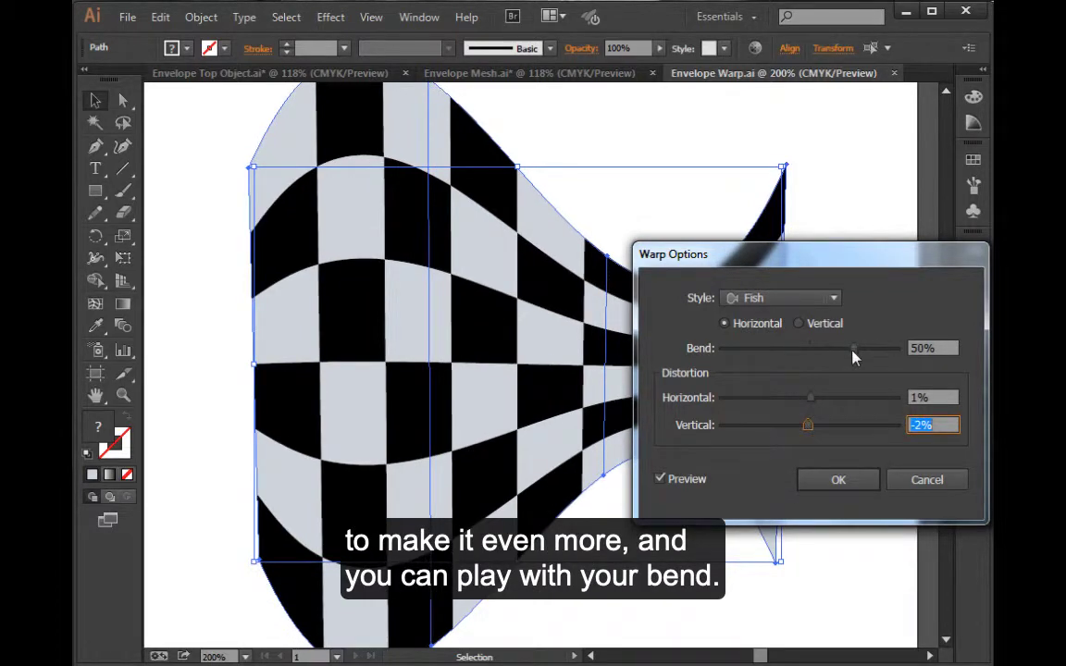
Try a Fish bend of -46%, and compare it with the Arch style at a 48% bend
{"action": "left_click_drag", "start_coordinate": [852, 349], "coordinate": [776, 351]}
{"action": "mouse_move", "coordinate": [763, 357]}
{"action": "left_mouse_down"}
{"action": "mouse_move", "coordinate": [746, 354]}
{"action": "mouse_move", "coordinate": [768, 349]}
{"action": "left_mouse_up"}
{"action": "left_click", "coordinate": [798, 299]}
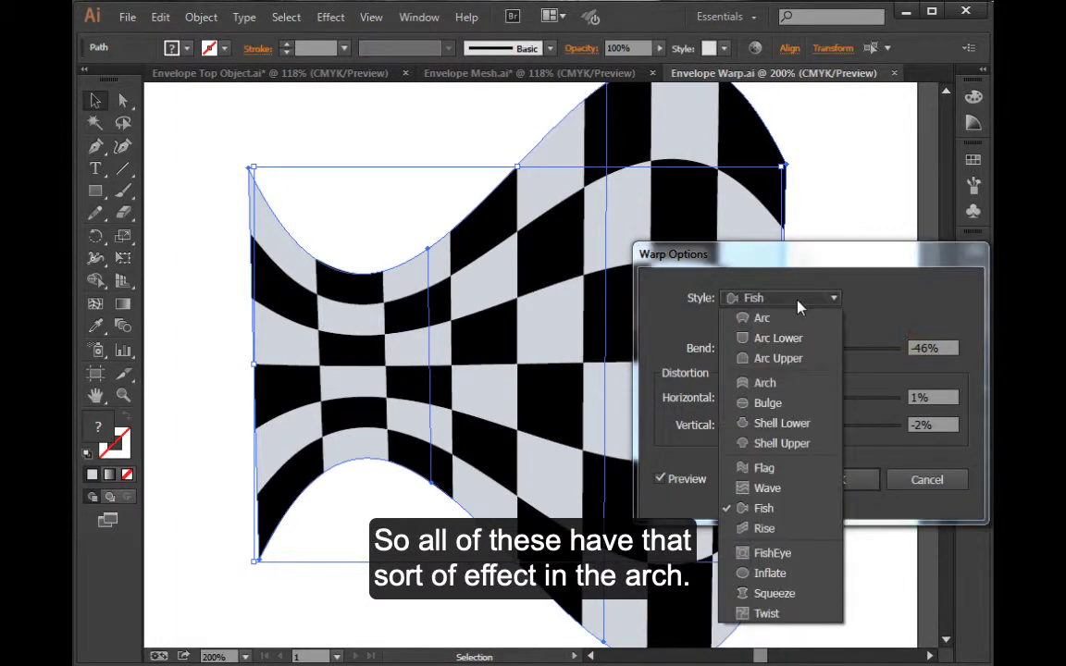
{"action": "left_click", "coordinate": [786, 384]}
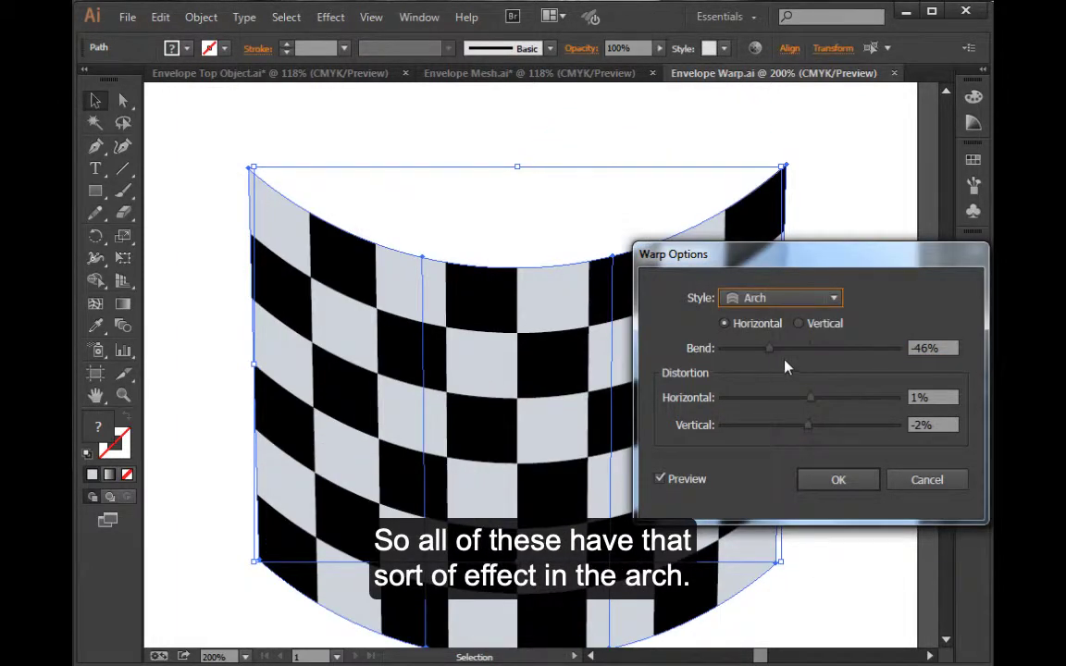
{"action": "left_click_drag", "start_coordinate": [769, 353], "coordinate": [854, 359]}
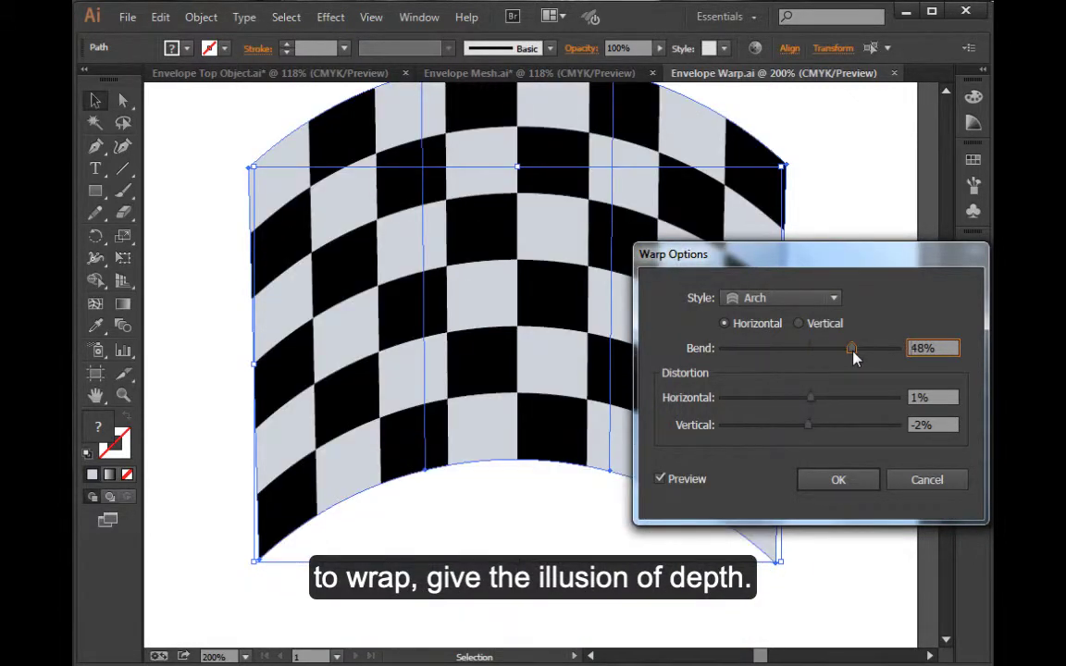
Try the Bulge style on the checkerboard and reduce its bend to 17%
{"action": "left_click", "coordinate": [822, 298]}
{"action": "left_click", "coordinate": [791, 404]}
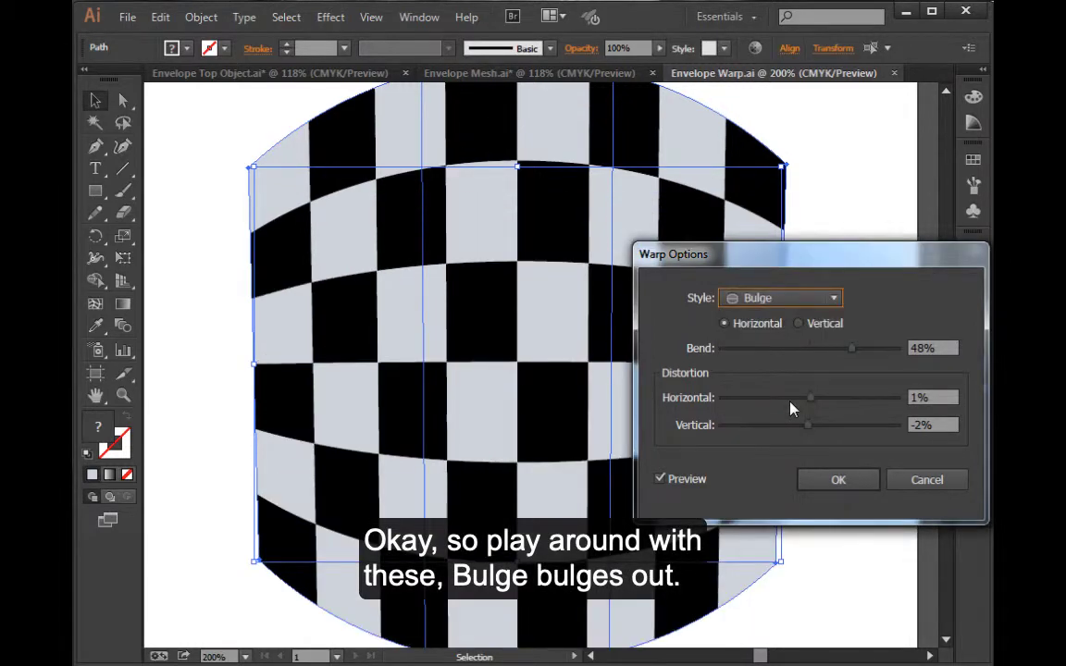
{"action": "left_click_drag", "start_coordinate": [851, 351], "coordinate": [828, 365]}
Change the warp style to Fish with a 46% bend and apply it to the checkerboard
{"action": "left_click", "coordinate": [782, 298]}
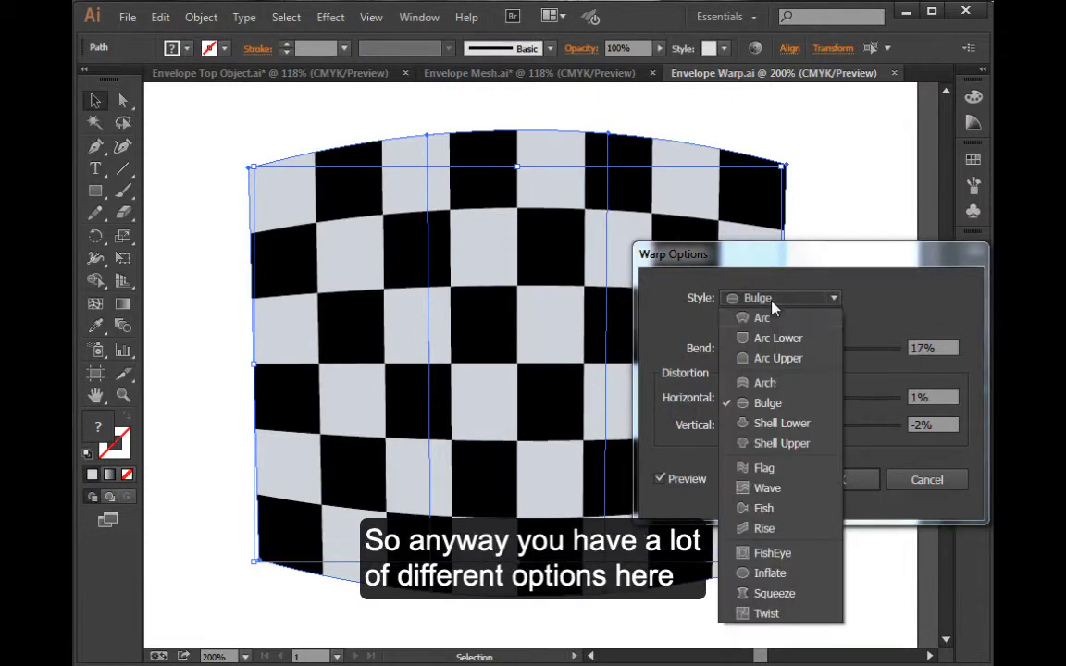
{"action": "left_click", "coordinate": [768, 506]}
{"action": "left_click_drag", "start_coordinate": [822, 350], "coordinate": [849, 349]}
{"action": "left_click", "coordinate": [838, 481]}
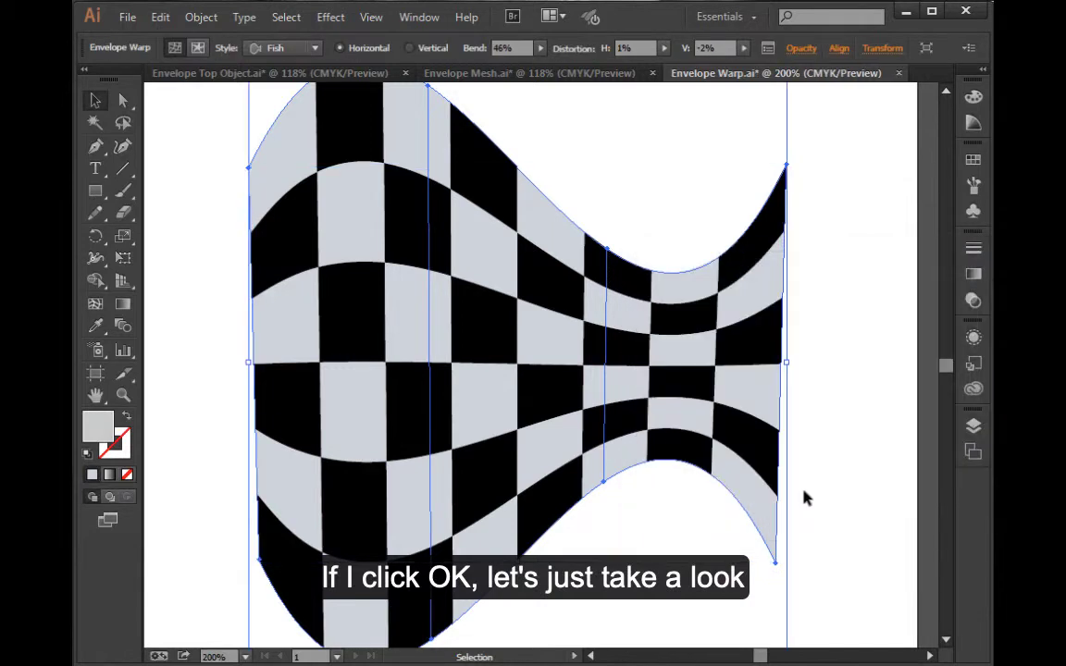
Expand Layer 1 in the layer list to examine its contents and highlight the Envelope entry
{"action": "left_click", "coordinate": [974, 427]}
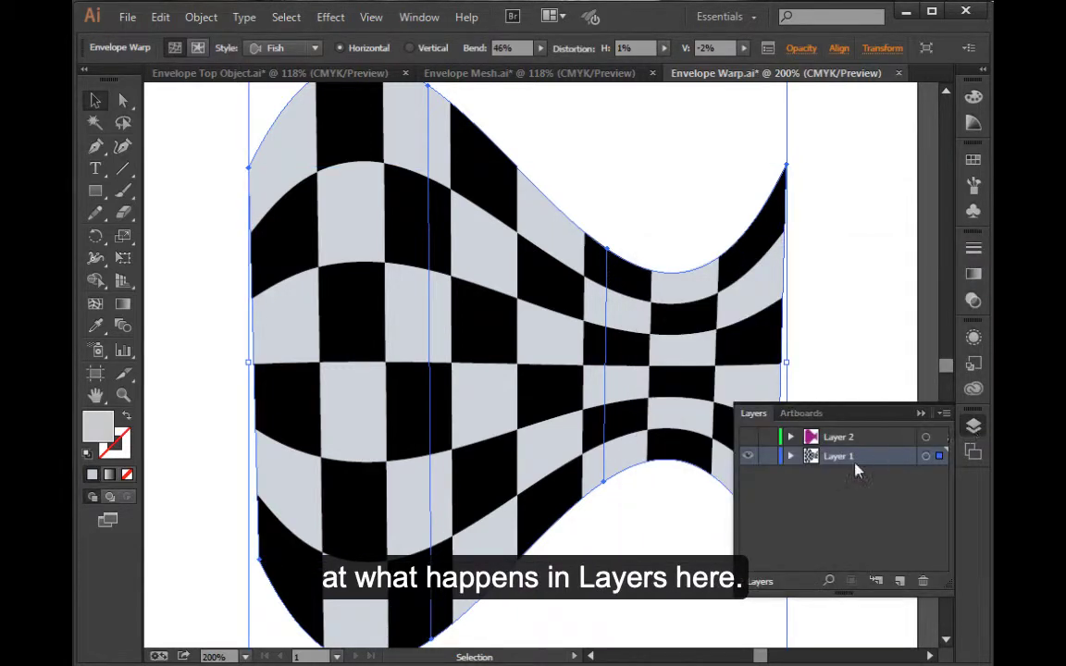
{"action": "left_click", "coordinate": [790, 457]}
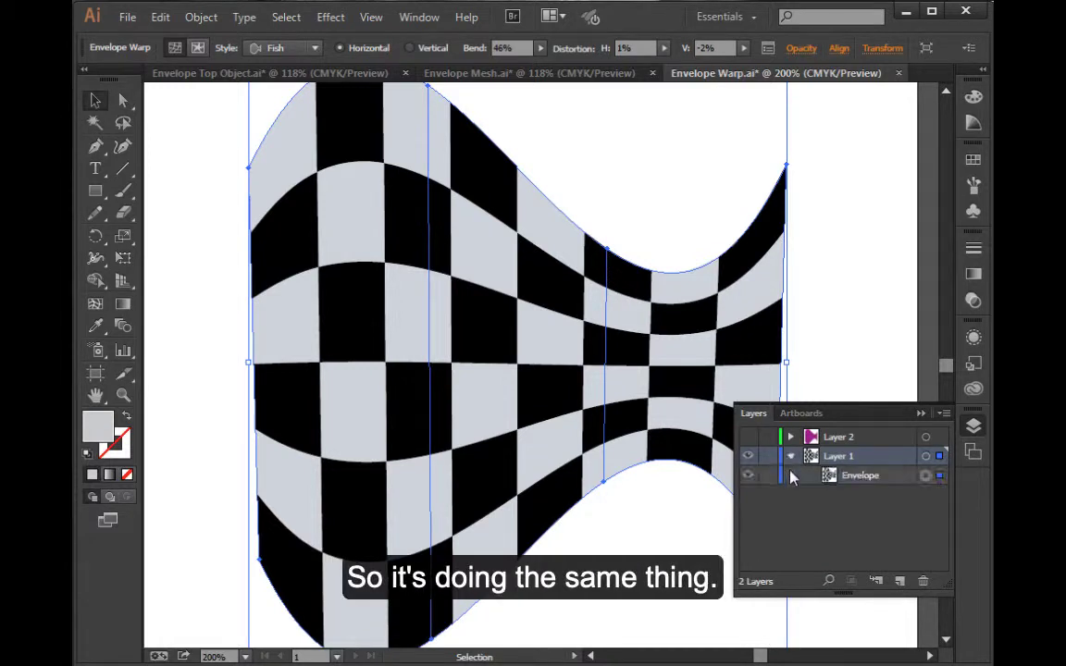
{"action": "left_click", "coordinate": [853, 477]}
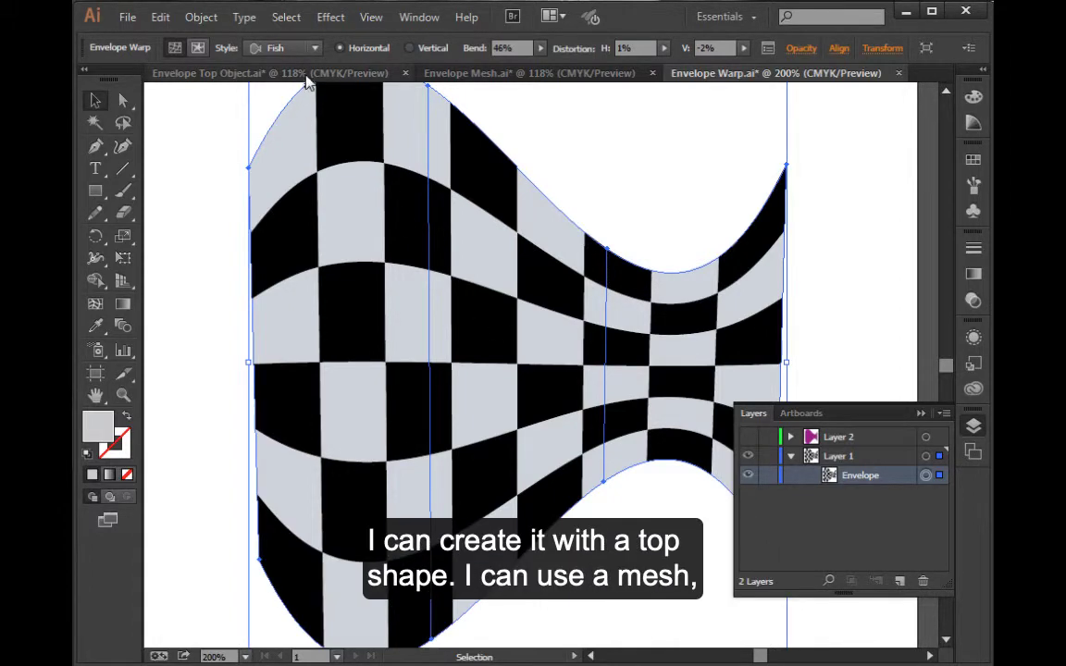
Review the finished envelopes in Envelope Top Object.ai and Envelope Mesh.ai, and return to Envelope Warp.ai
{"action": "left_click", "coordinate": [275, 72]}
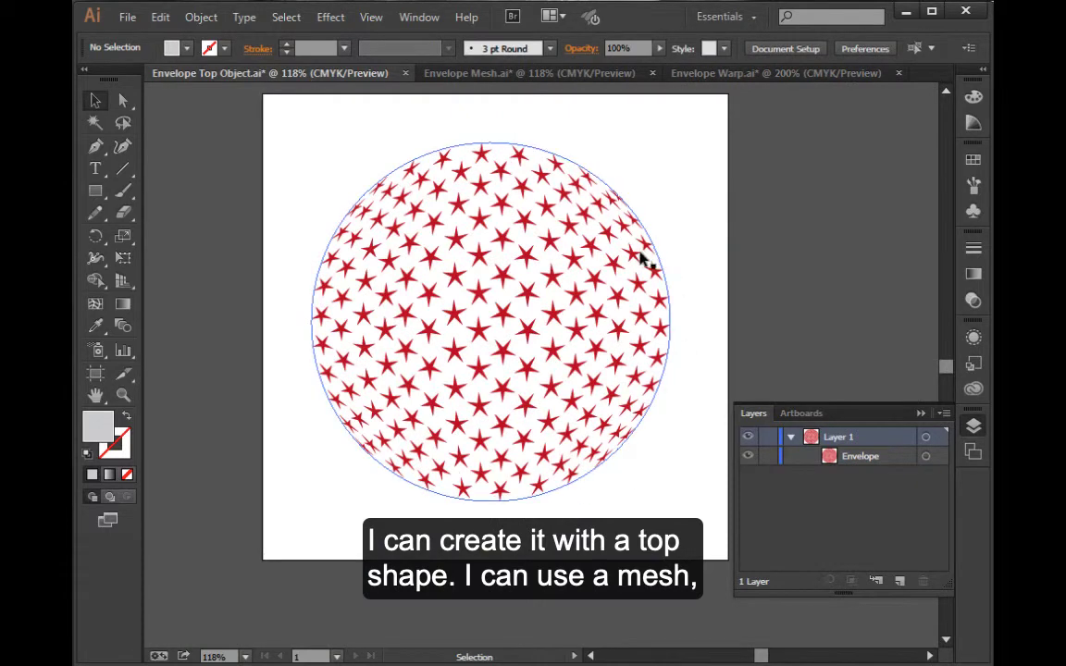
{"action": "left_click", "coordinate": [528, 72]}
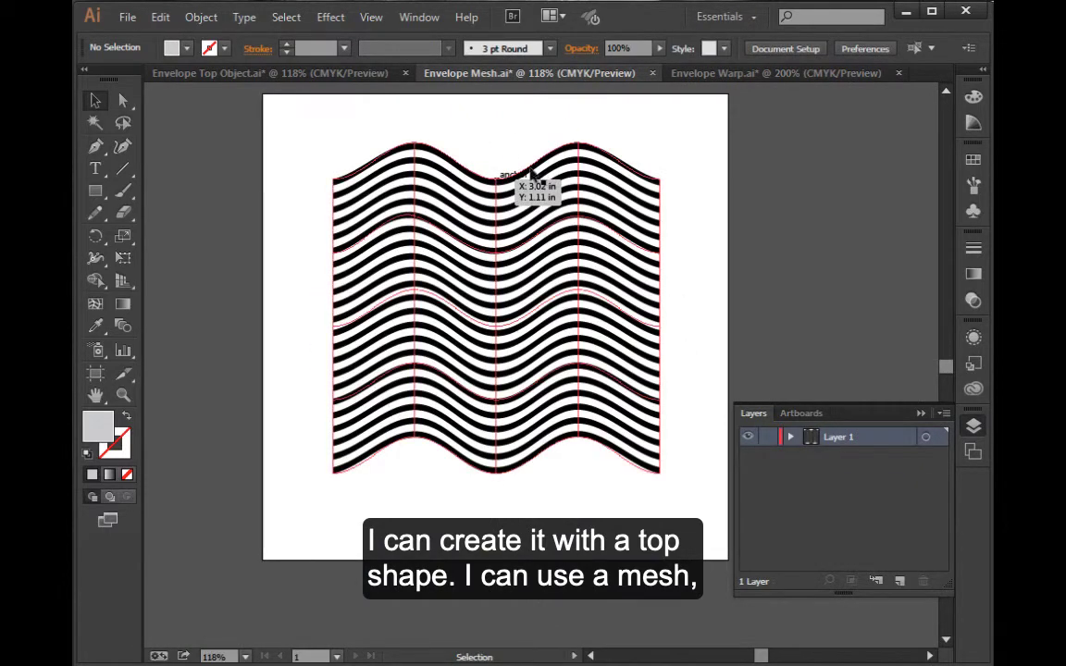
{"action": "left_click", "coordinate": [731, 74]}
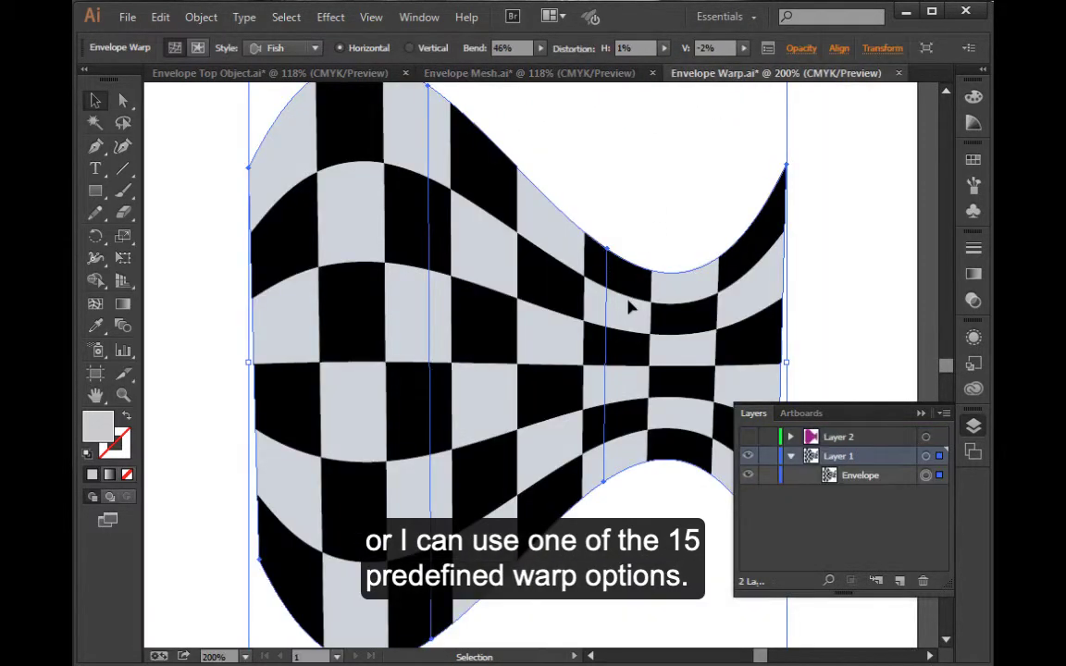